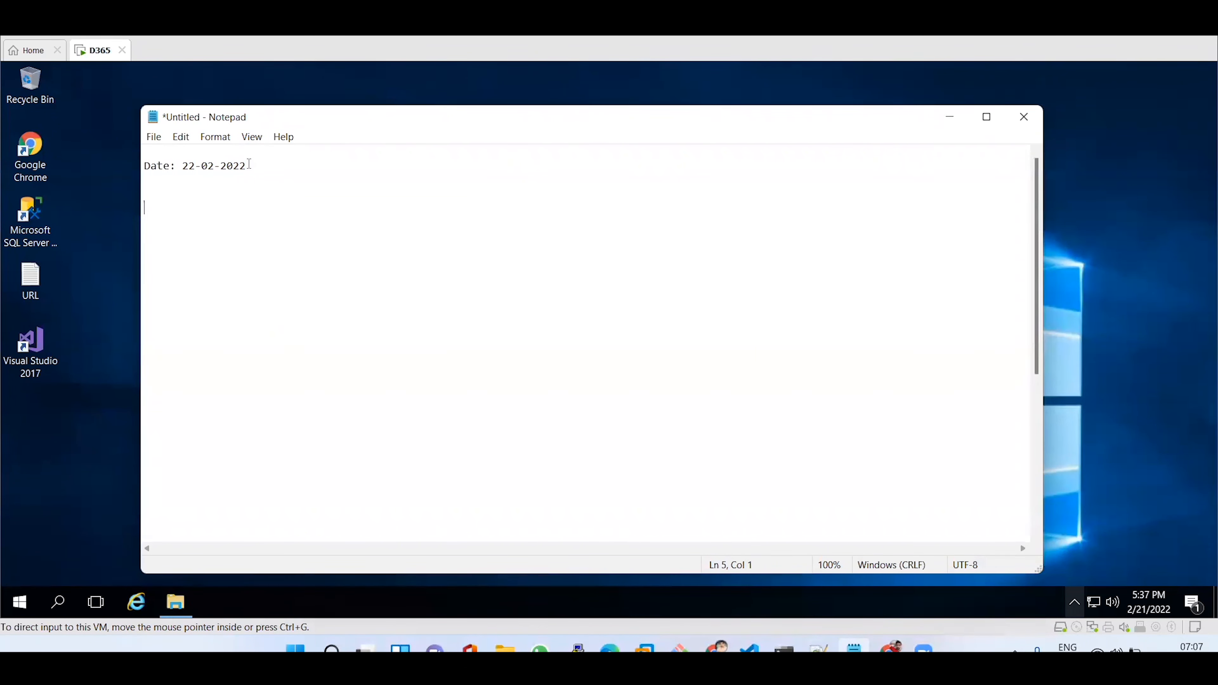
# - Add the heading "Financial Dimensions:" to the notes, followed by the line "business unit, cost center, department, bank accounts etc......."
pyautogui.write('Financial Dimensions:')
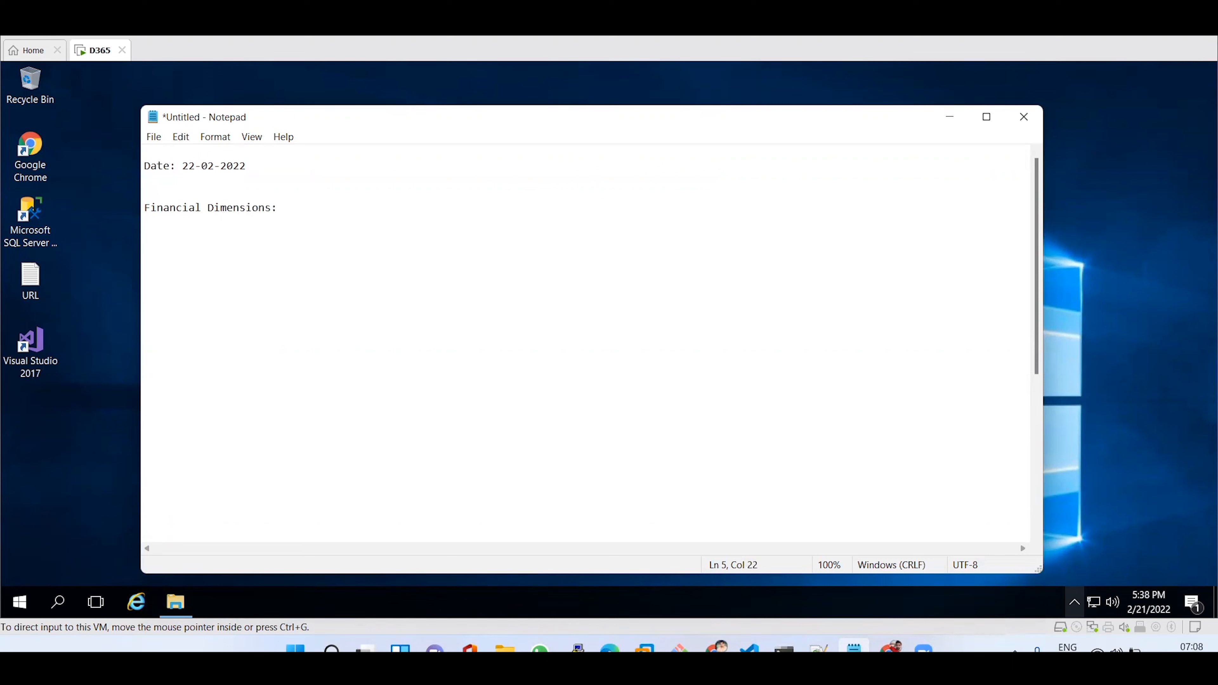
pyautogui.press('Return')
pyautogui.press('Return')
pyautogui.write('business unit, cost center, d')
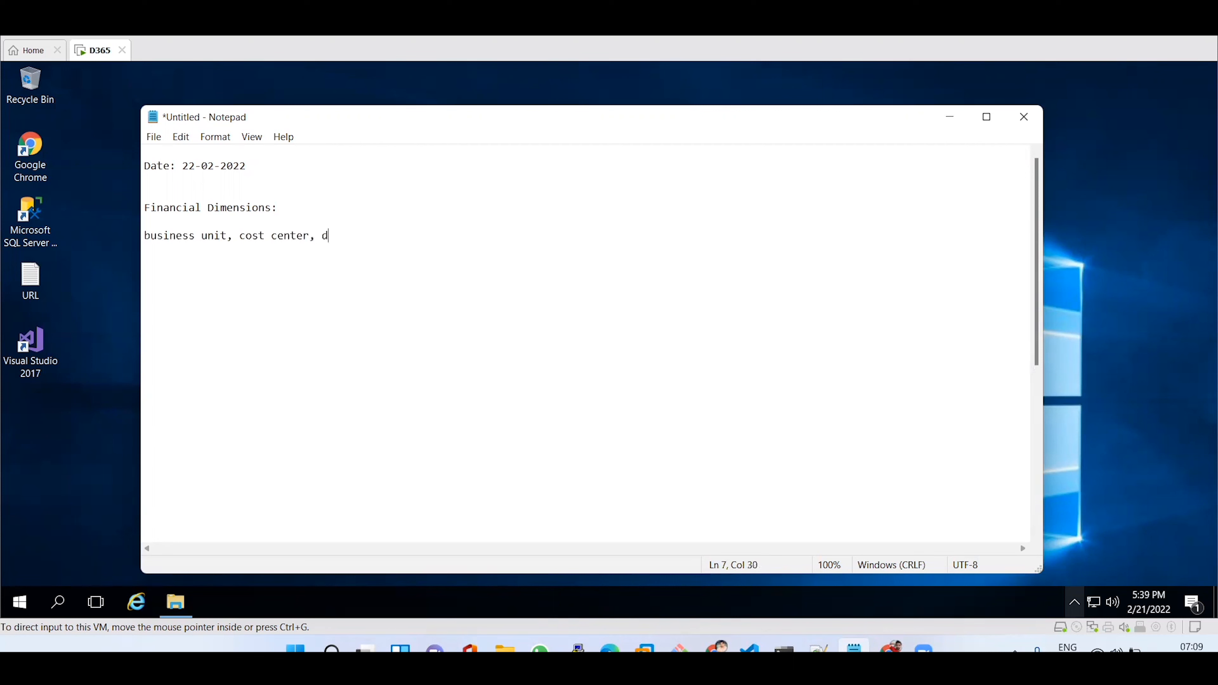
pyautogui.write('epartment')
pyautogui.click(400, 308)
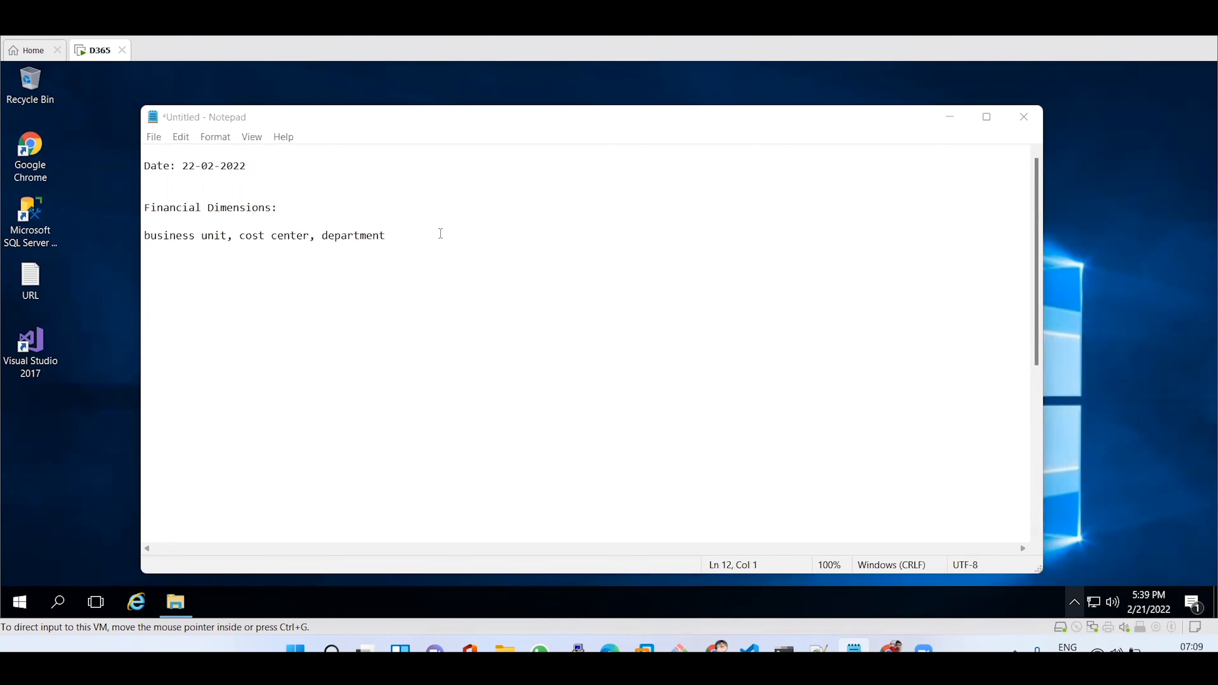
pyautogui.click(407, 235)
pyautogui.press('BackSpace')
pyautogui.write(', bank accounts etc.......')
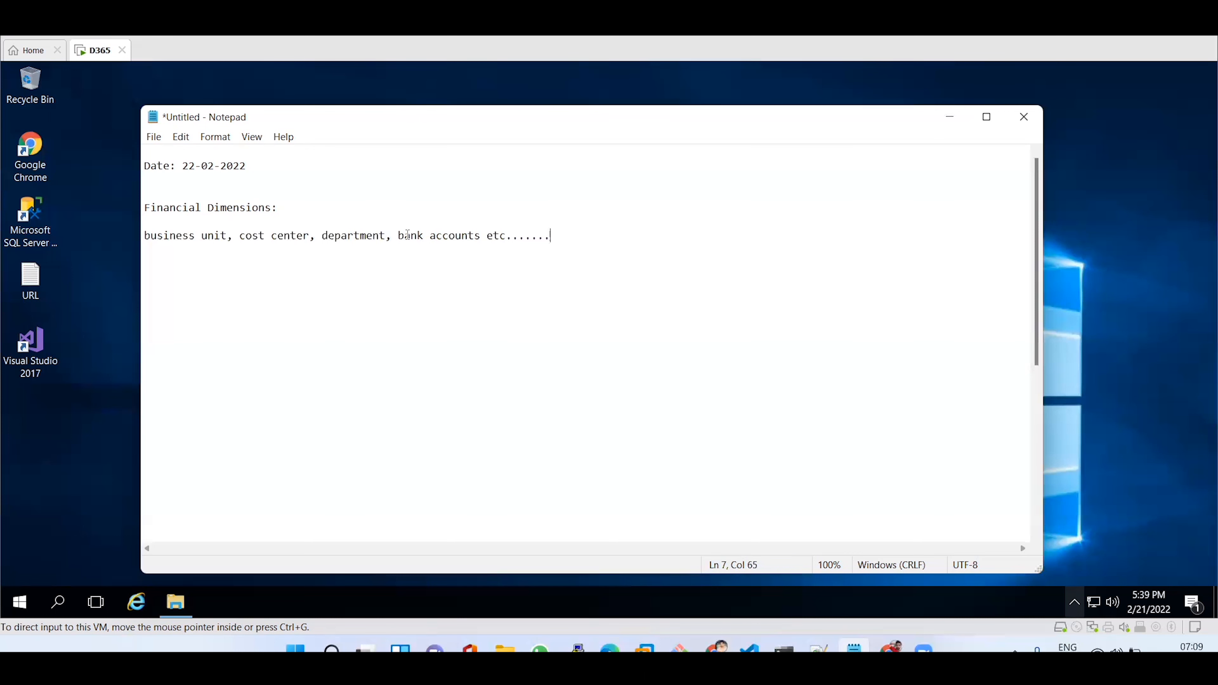
# - Add the note lines "45 financial dimensions are already available..." and "custom dimension:" below the dimension examples
pyautogui.press('Return')
pyautogui.press('Return')
pyautogui.write('45 financial')
pyautogui.write('dimensions a')
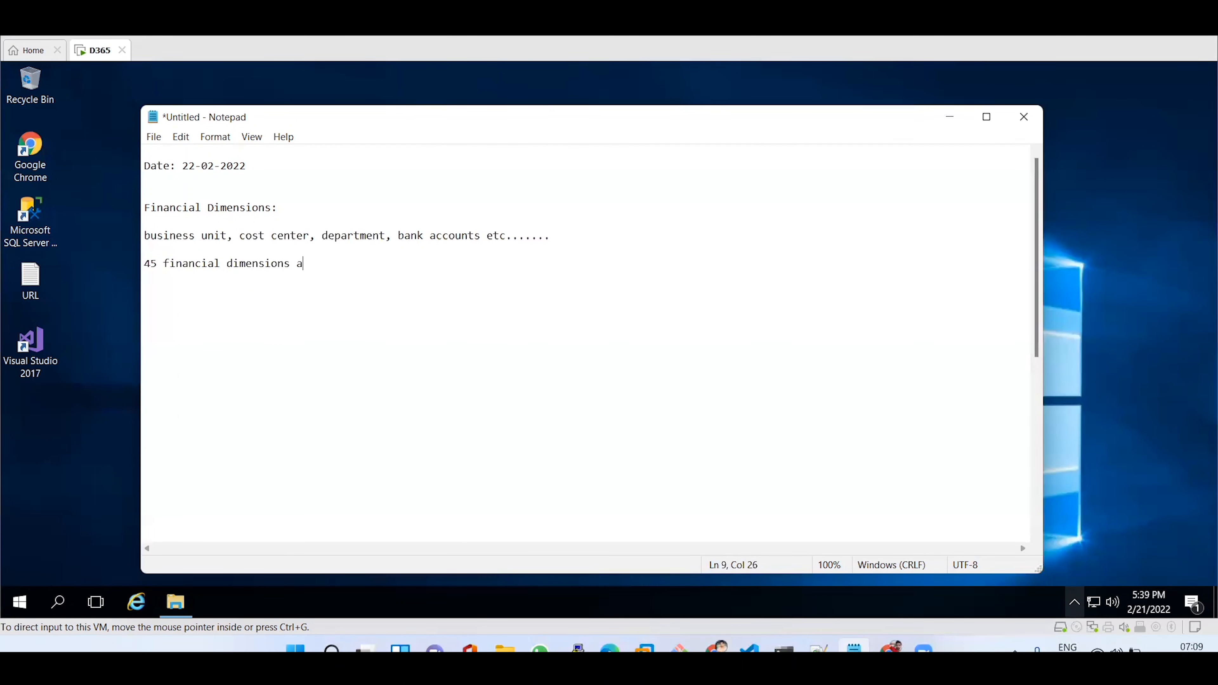
pyautogui.write('re already available...')
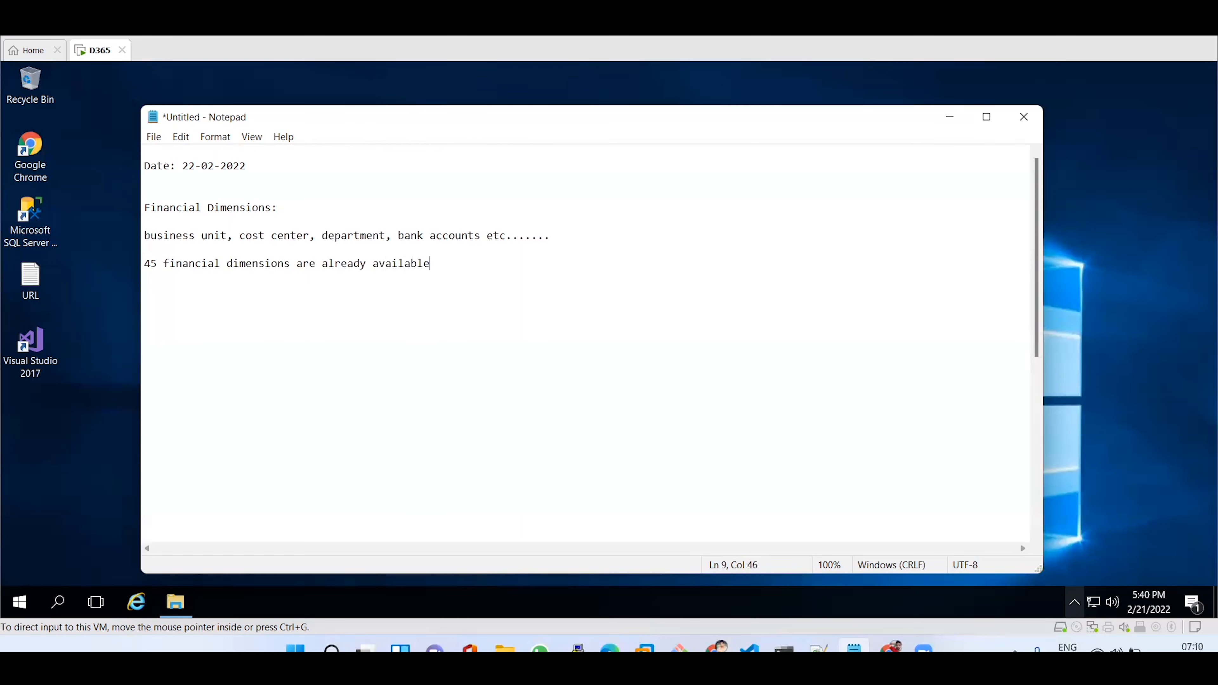
pyautogui.press('Return')
pyautogui.press('Return')
pyautogui.write('custom dimension:')
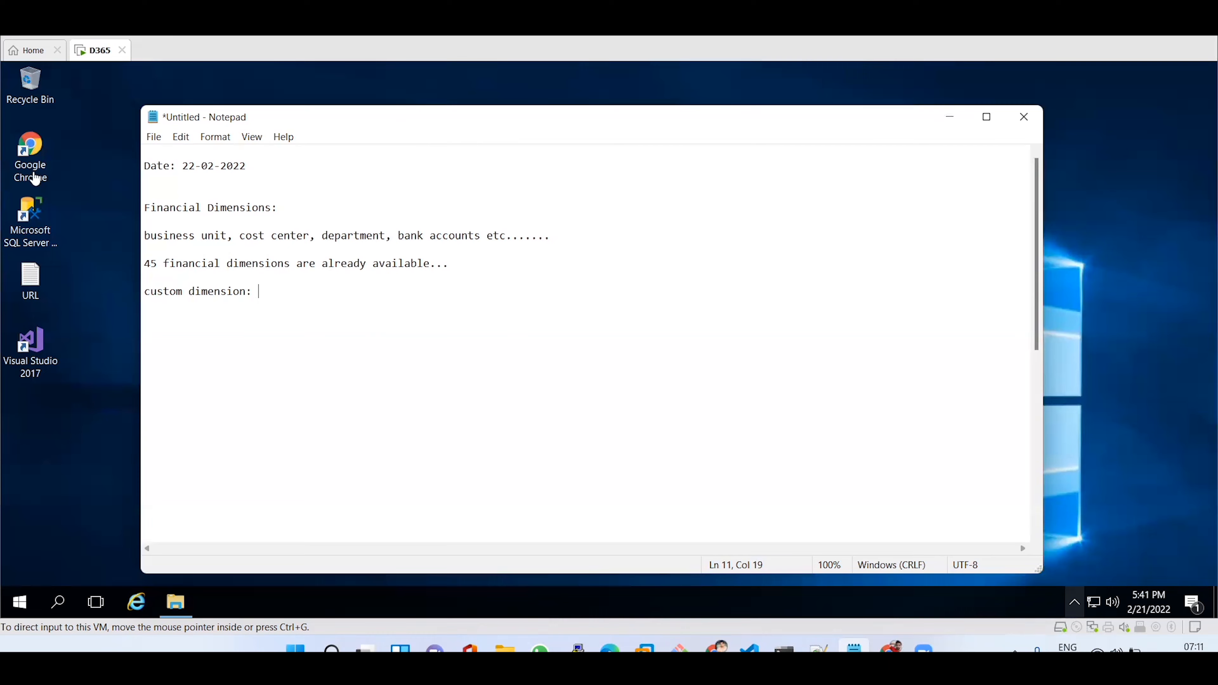
# - Switch to Google Chrome and open the bookmarked Finance and Operations dashboard
pyautogui.click(35, 178)
pyautogui.doubleClick(35, 177)
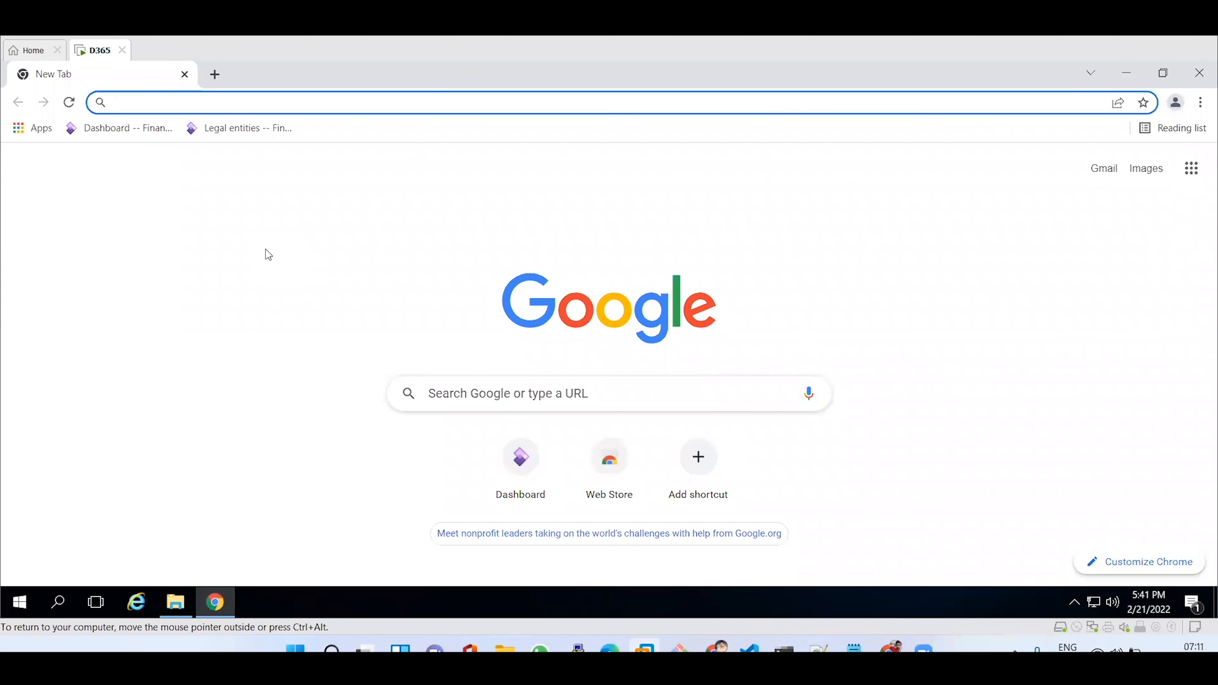
pyautogui.click(105, 135)
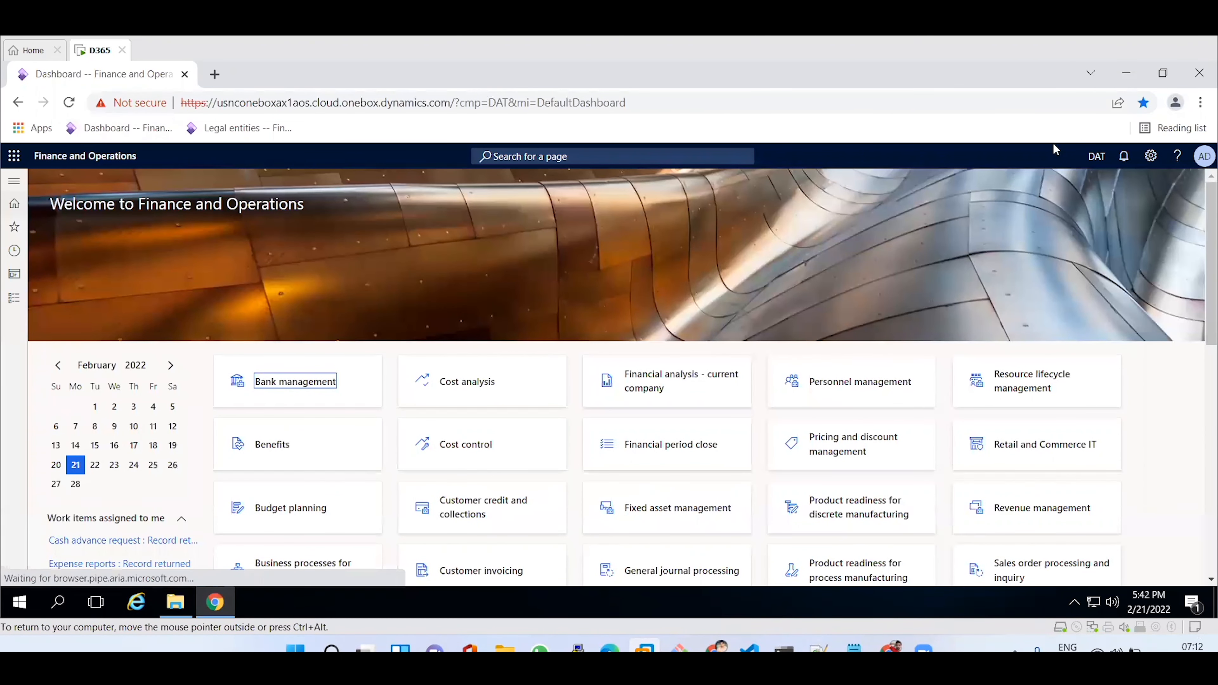
# - Change the current company from DAT to MT01
pyautogui.click(1097, 159)
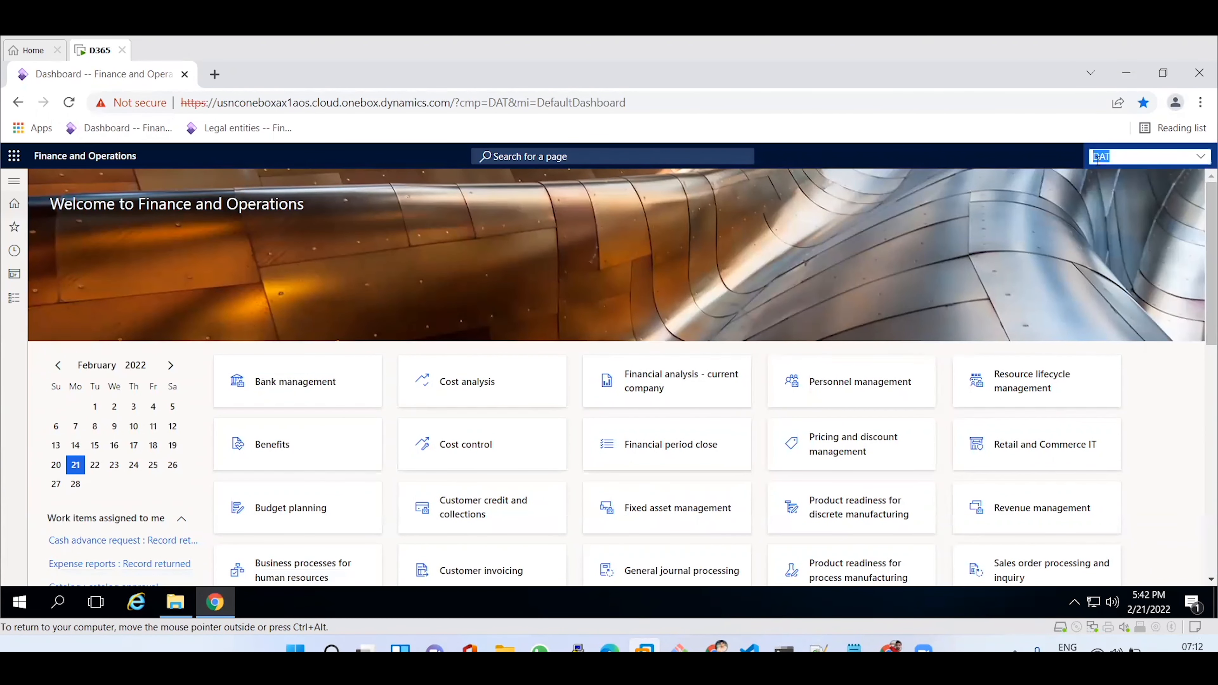
pyautogui.write('MT01')
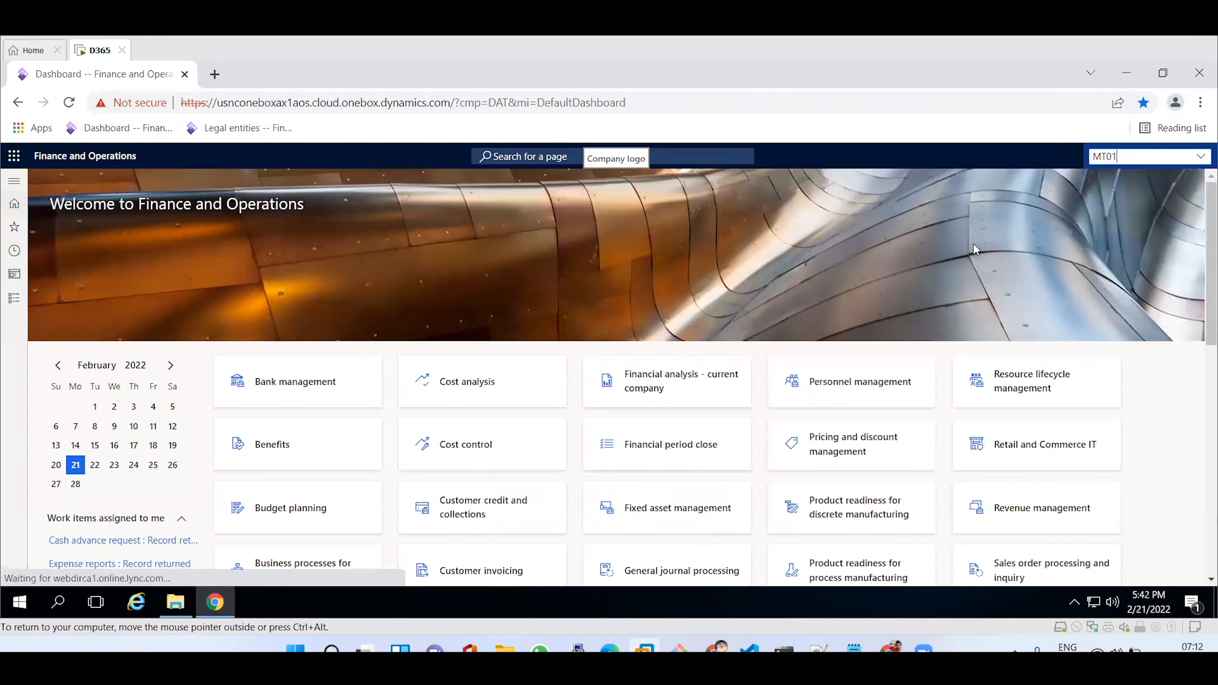
pyautogui.press('Return')
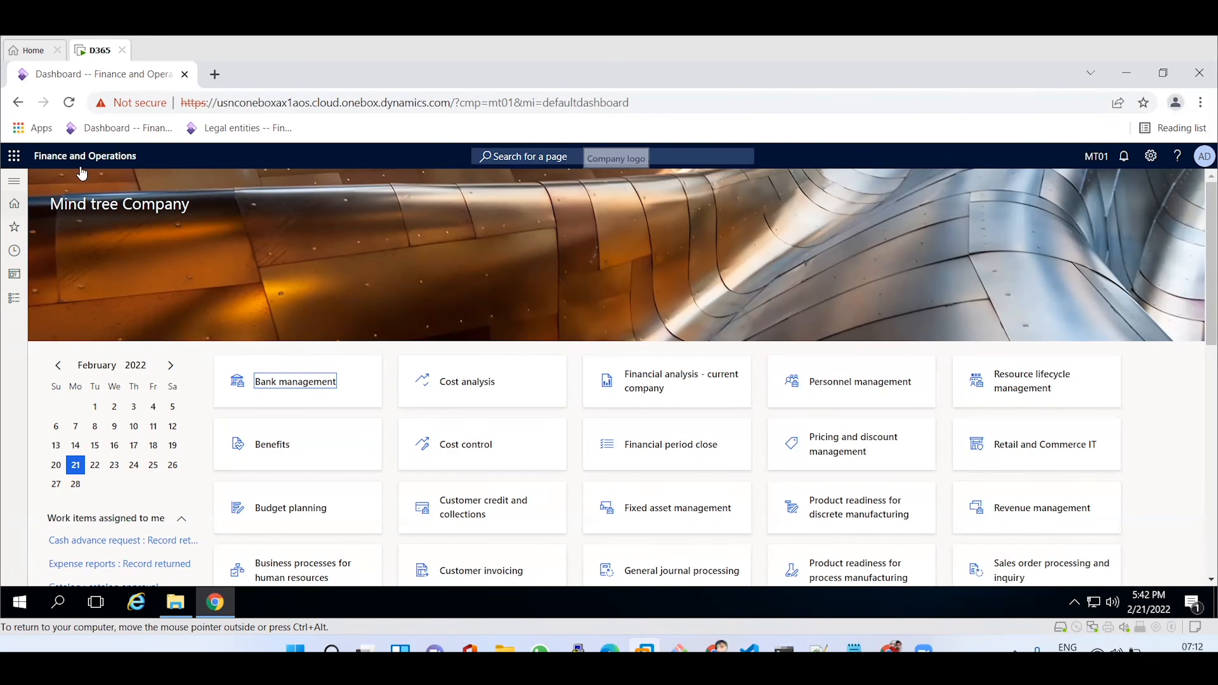
# - Open the Financial dimensions page from the General ledger's chart of accounts and dismiss the dimension activation notice
pyautogui.click(10, 184)
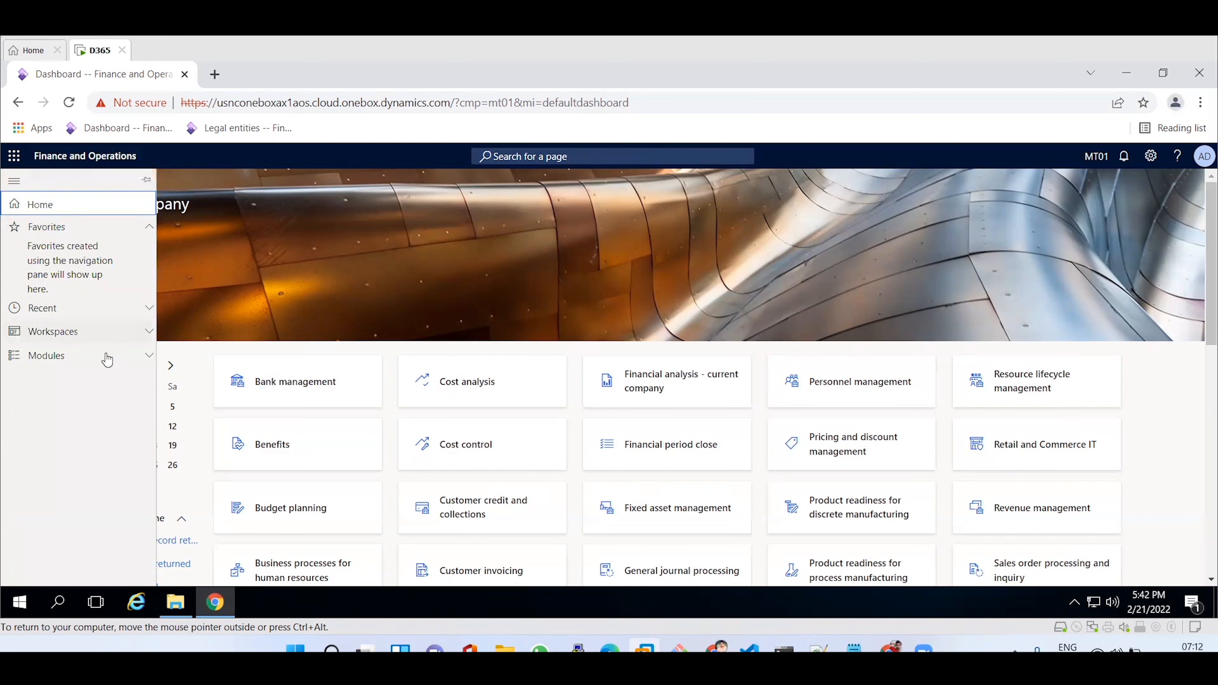
pyautogui.click(73, 358)
pyautogui.moveTo(149, 323); pyautogui.dragTo(148, 426)
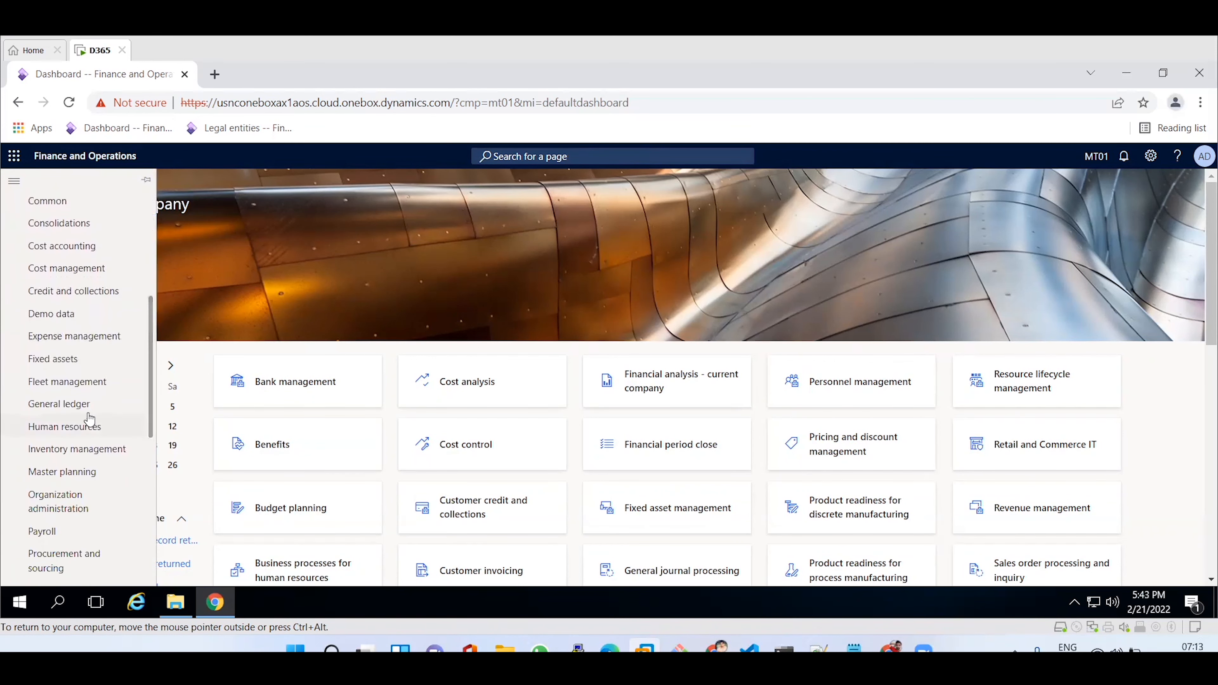
pyautogui.click(67, 411)
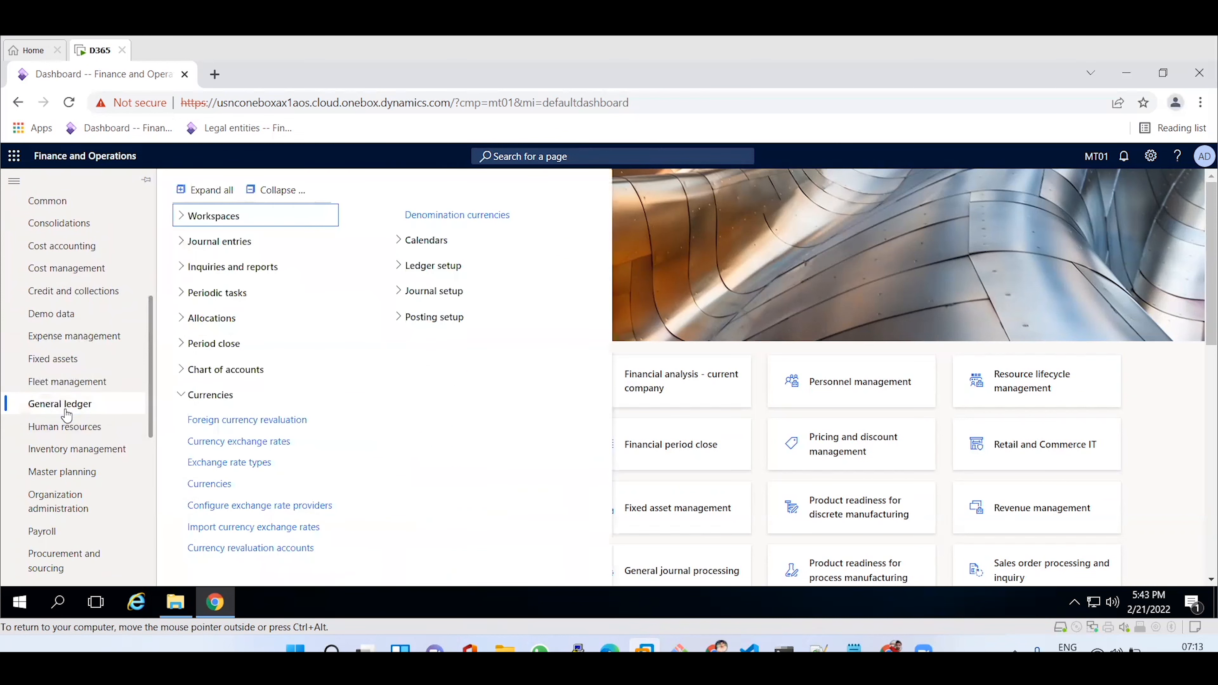
pyautogui.click(280, 191)
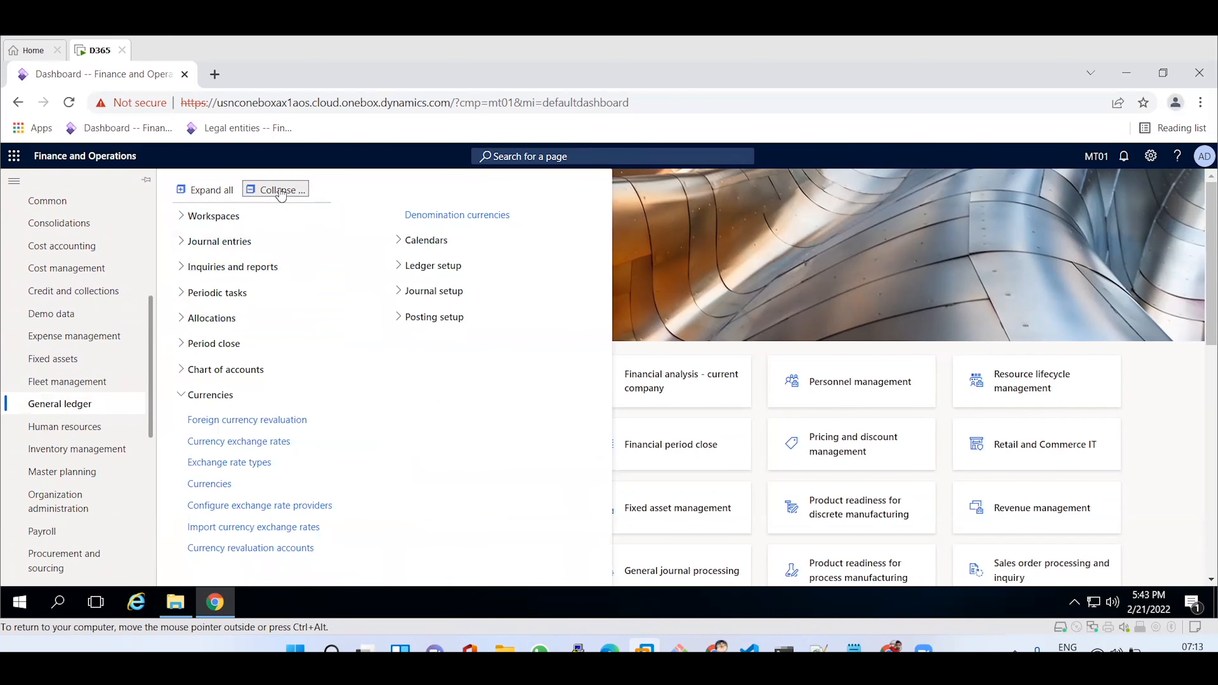
pyautogui.click(195, 378)
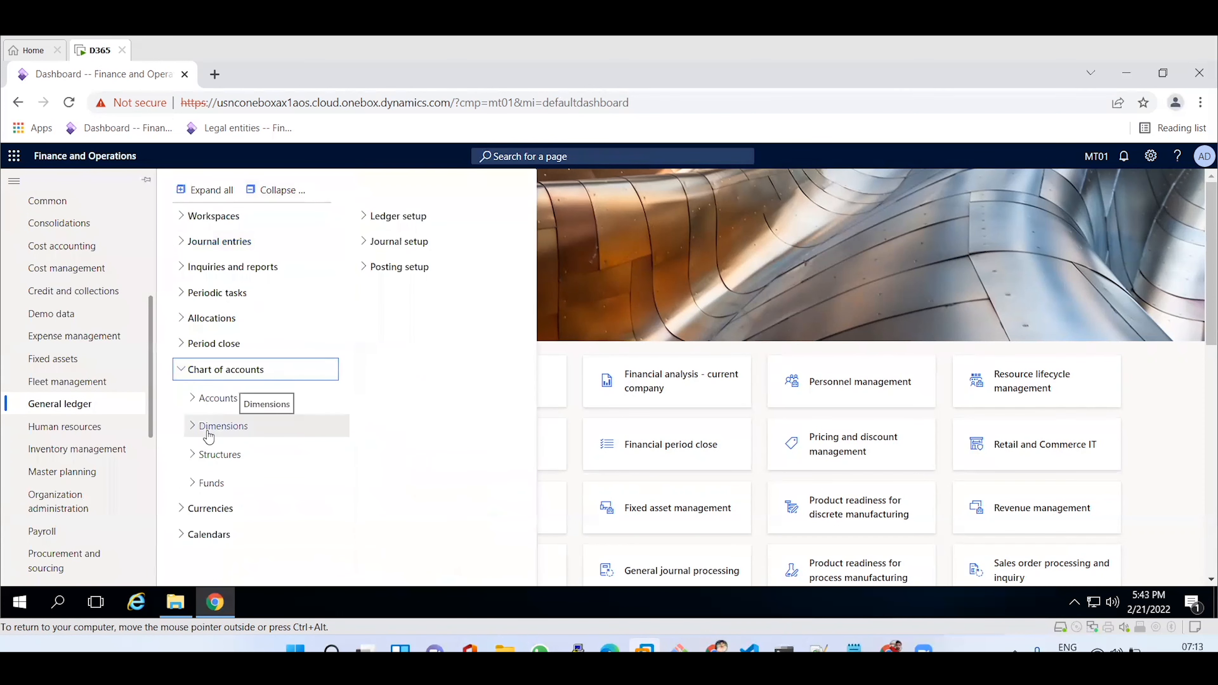
pyautogui.click(208, 433)
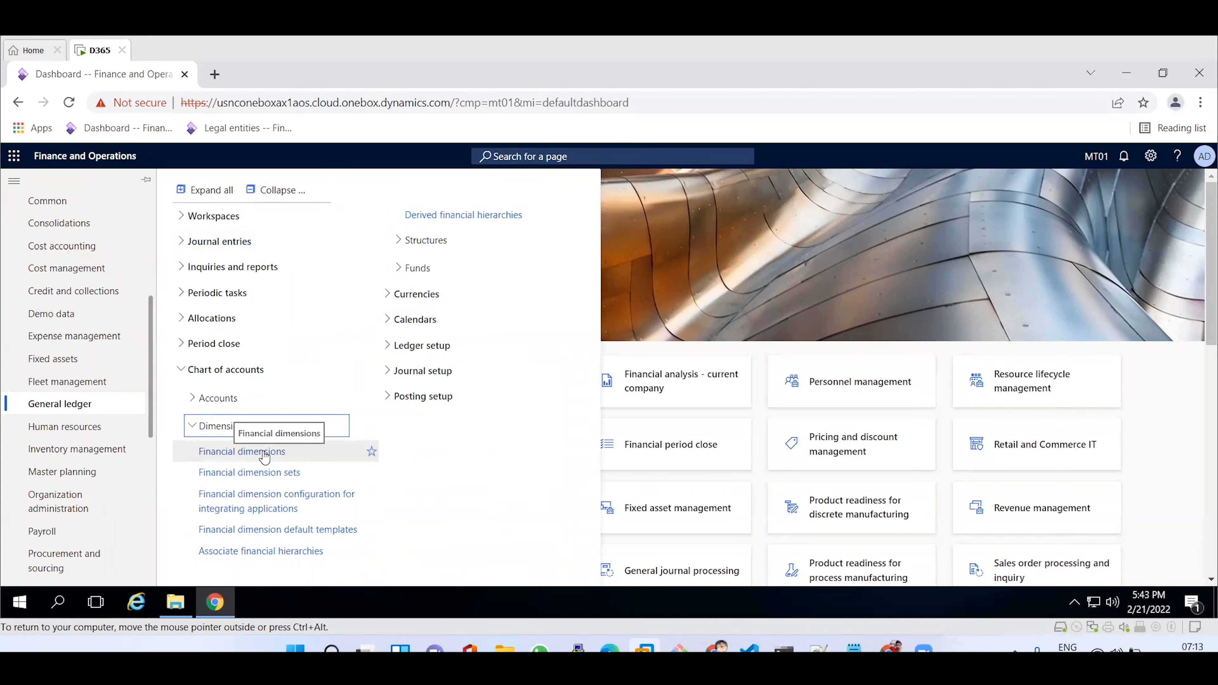
pyautogui.click(265, 452)
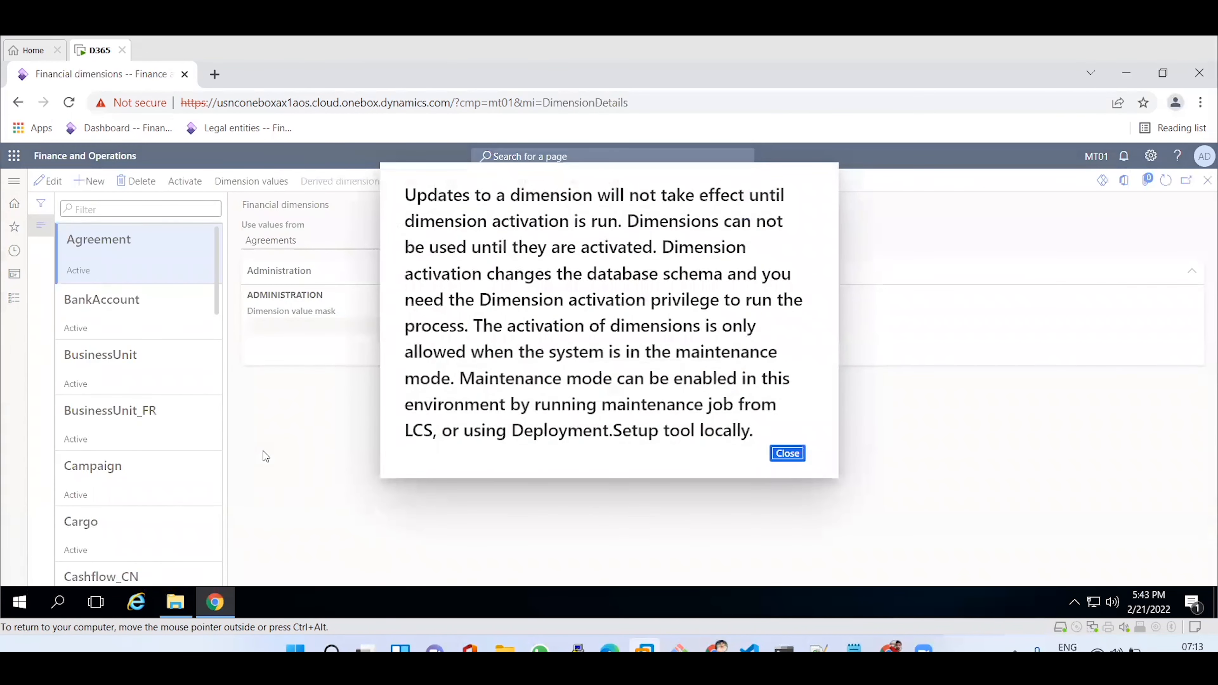
pyautogui.click(786, 454)
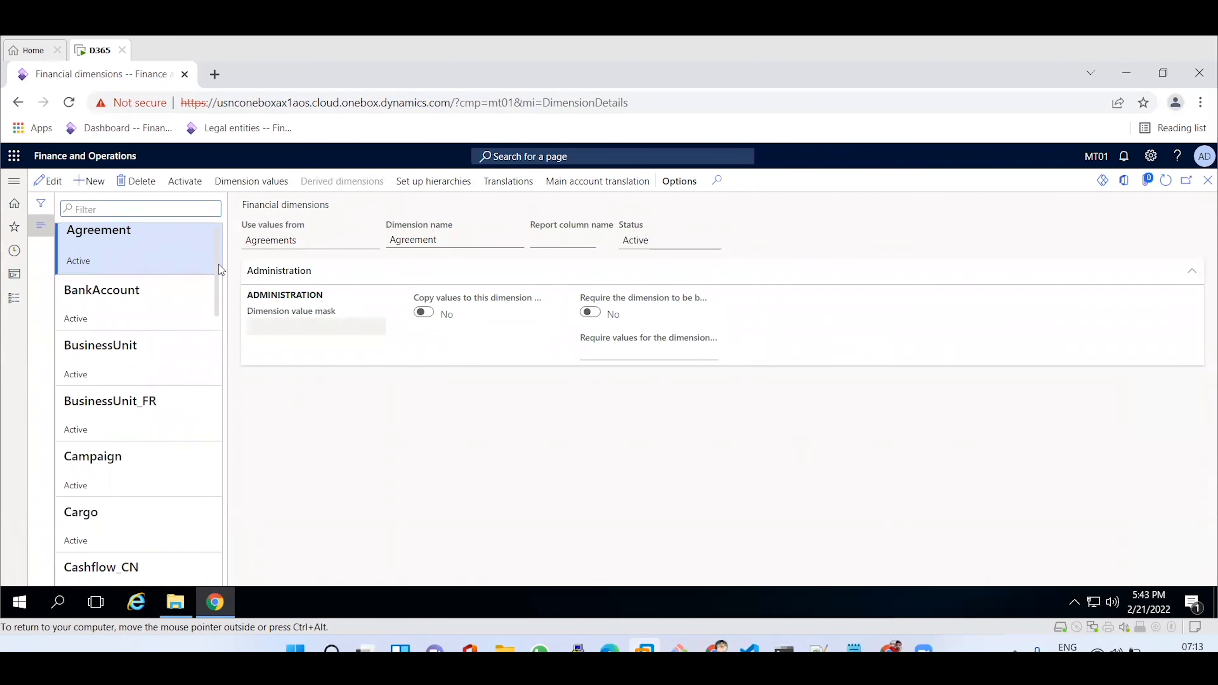
# - Browse the list of financial dimensions and view the dimension values of BankAccount
pyautogui.moveTo(219, 267); pyautogui.dragTo(220, 272)
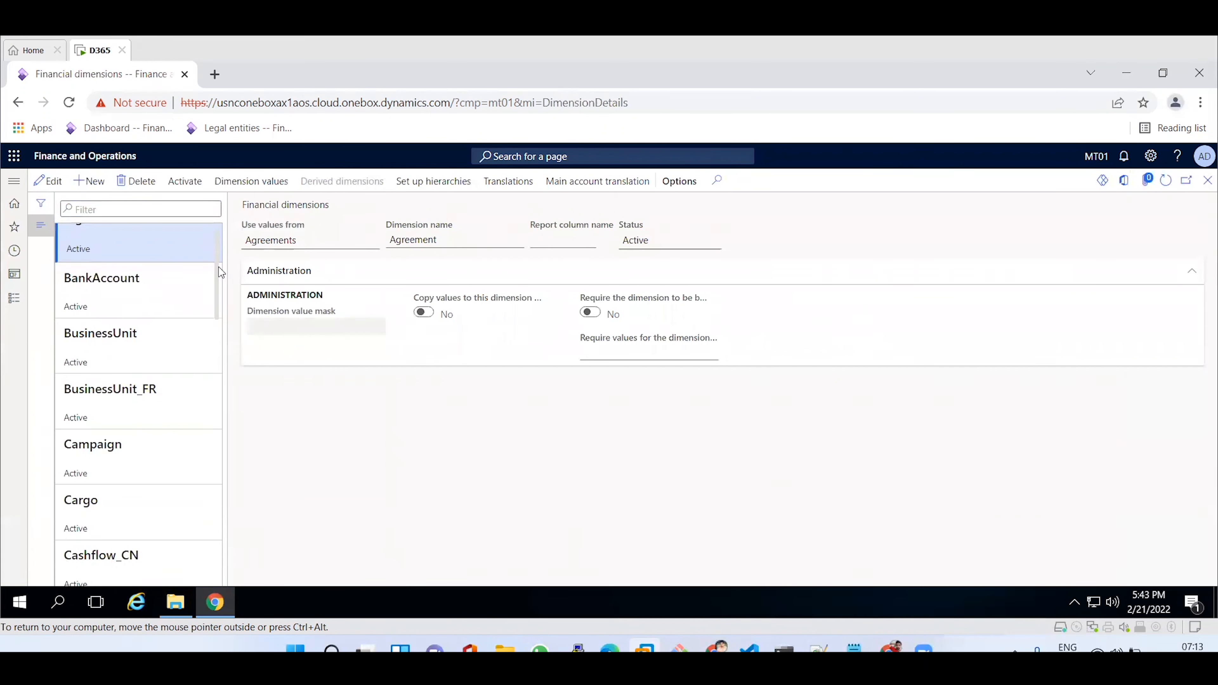
pyautogui.moveTo(221, 272); pyautogui.dragTo(230, 297)
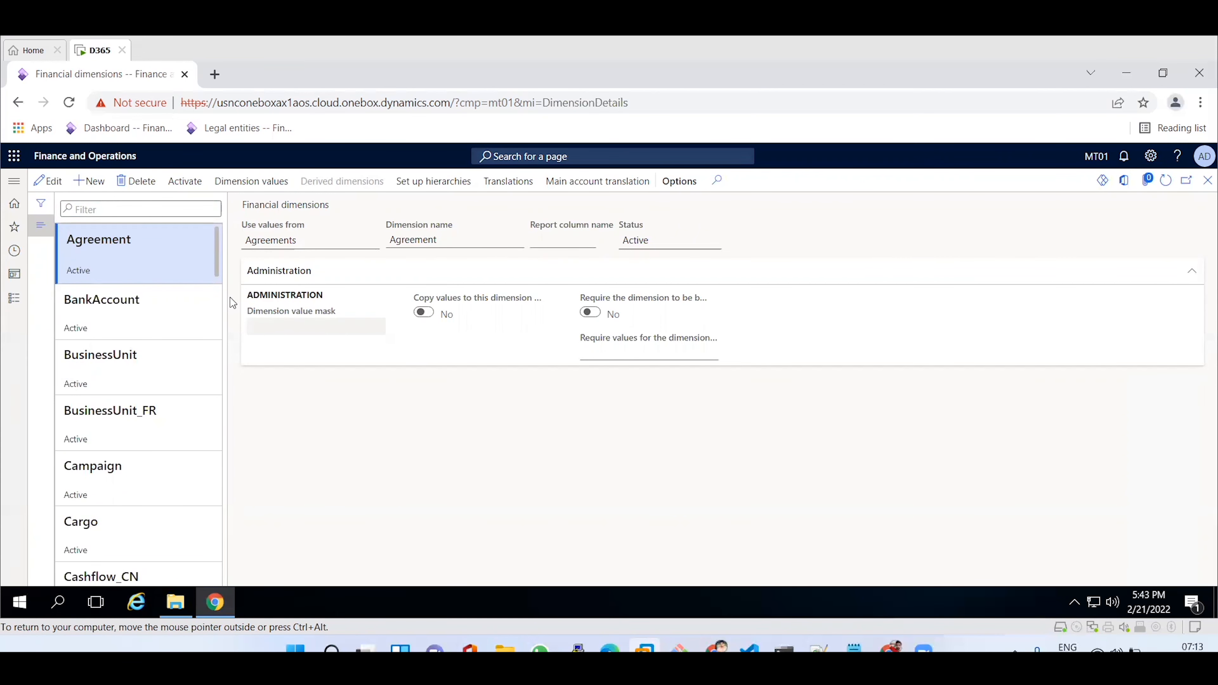
pyautogui.click(103, 300)
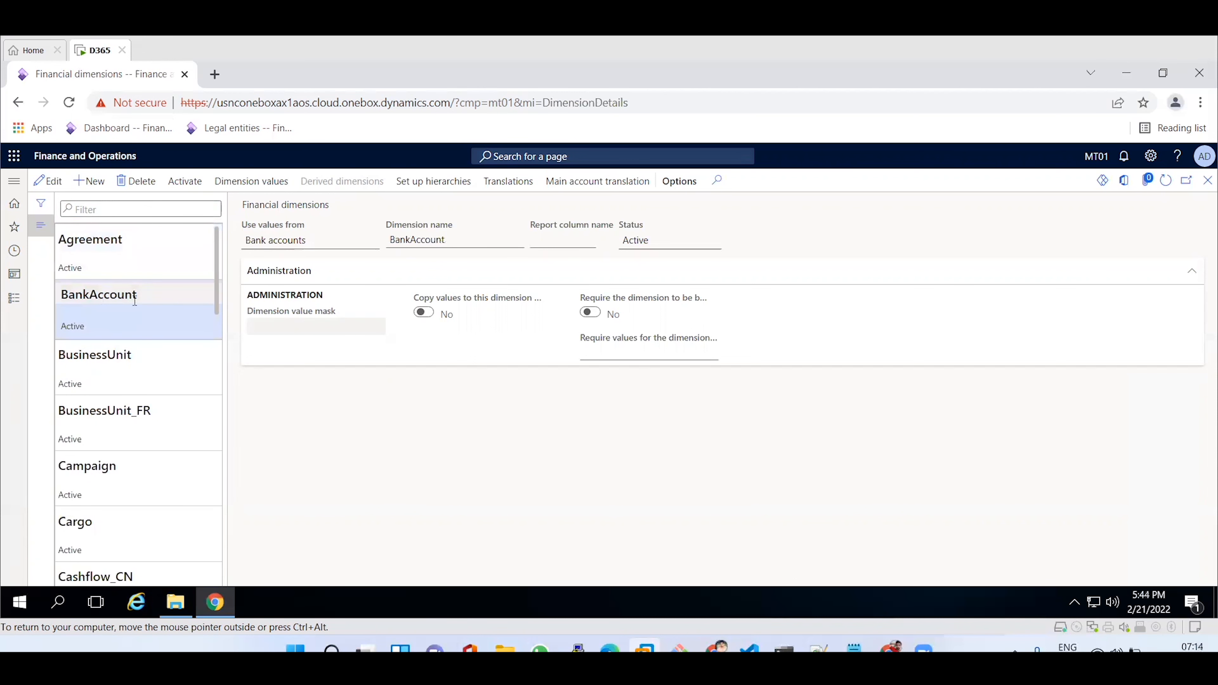
pyautogui.click(263, 182)
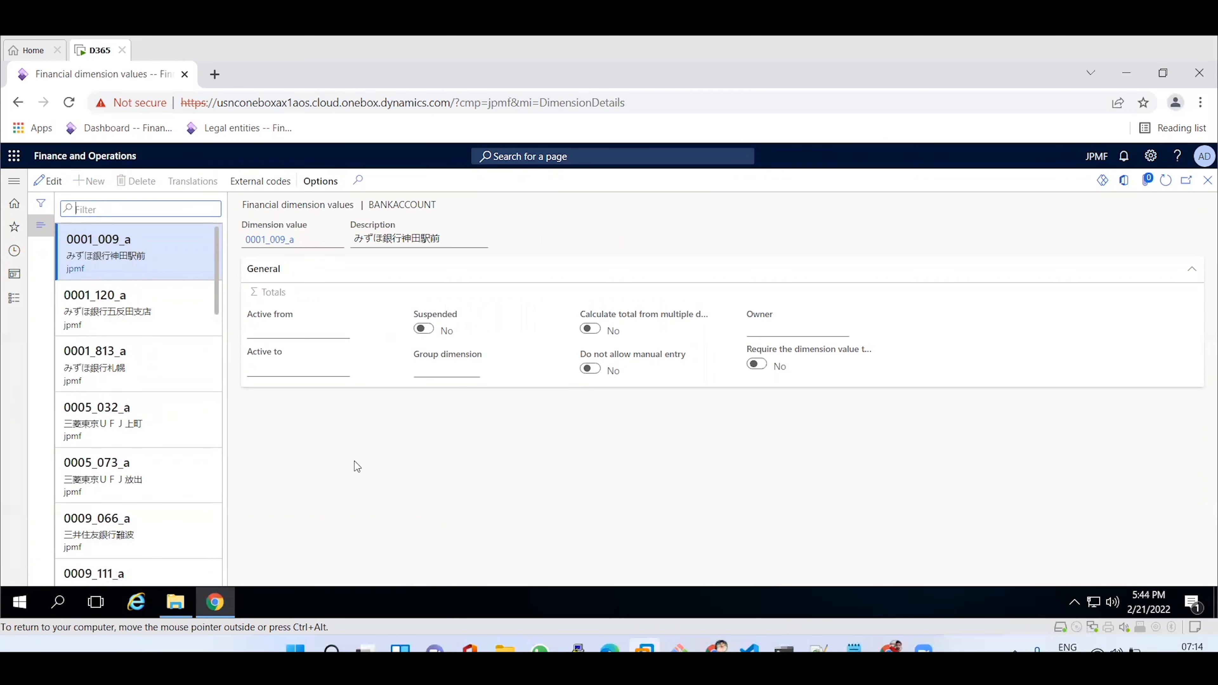
pyautogui.click(1203, 190)
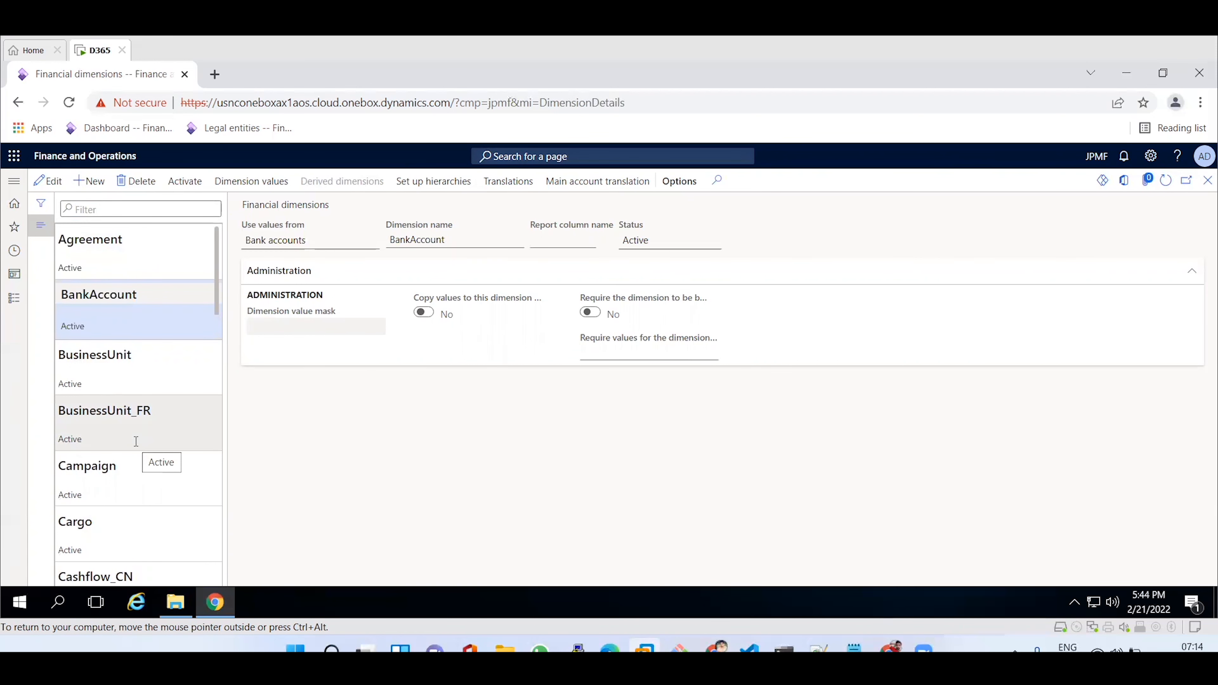
# - View the dimension values of the BusinessUnit dimension, then return to the dimension list
pyautogui.click(128, 365)
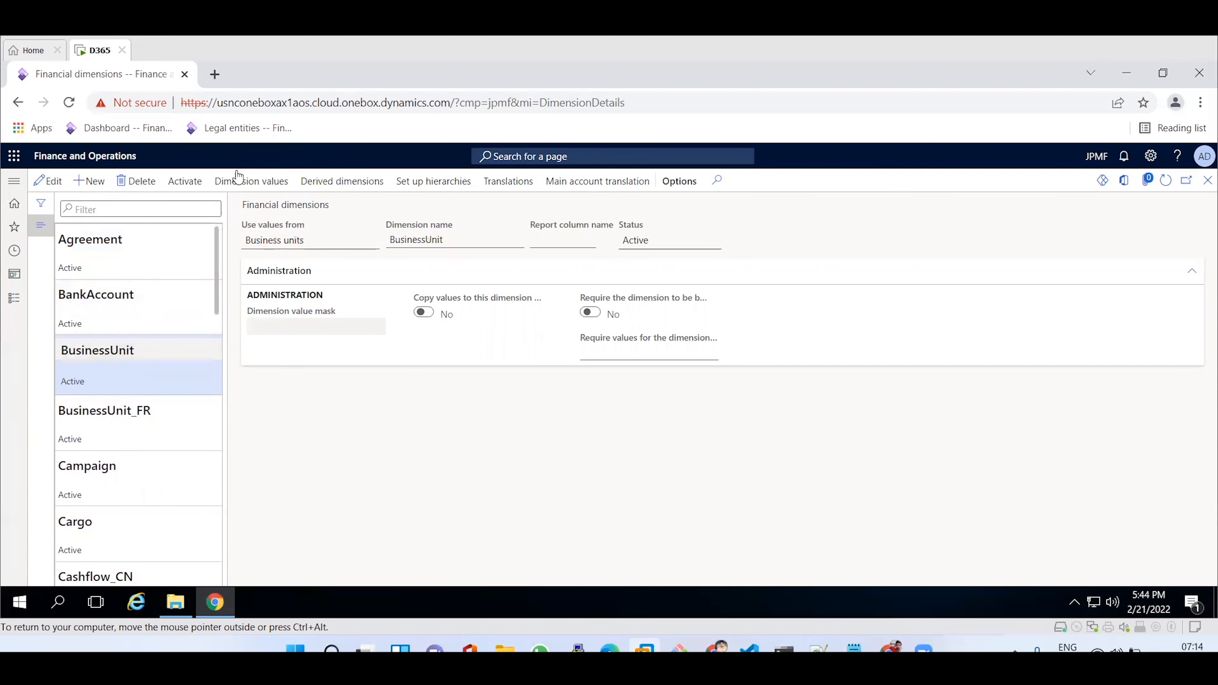
pyautogui.click(244, 186)
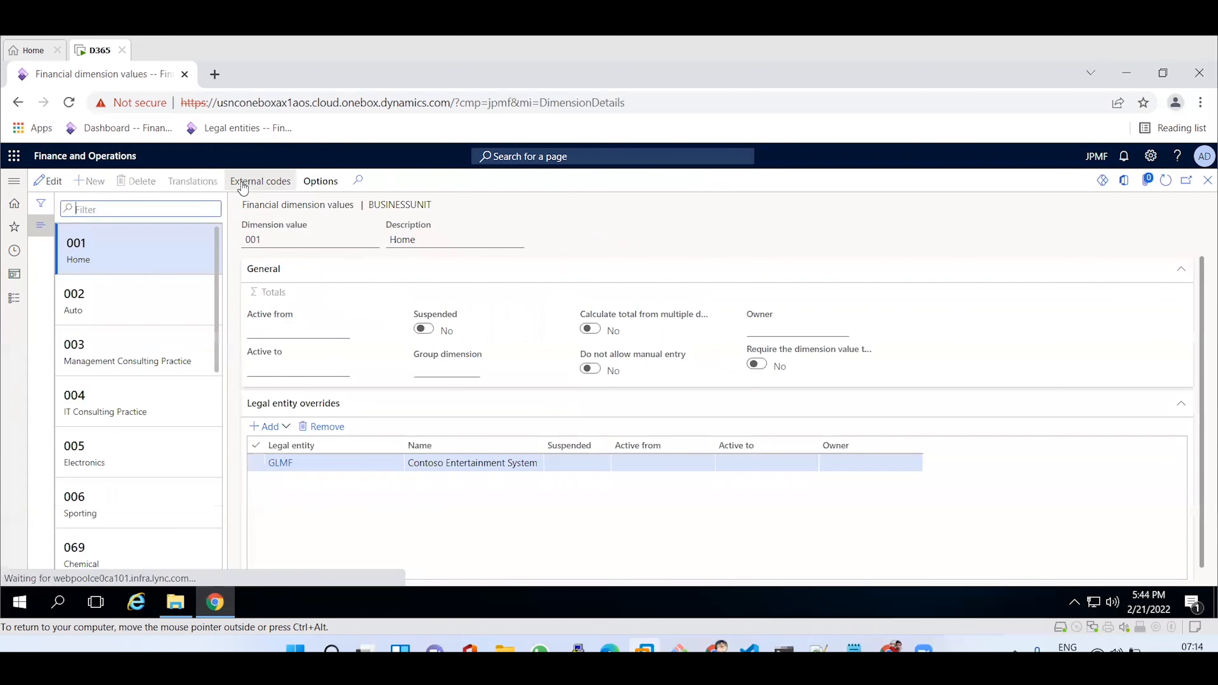
pyautogui.moveTo(219, 282); pyautogui.dragTo(240, 331)
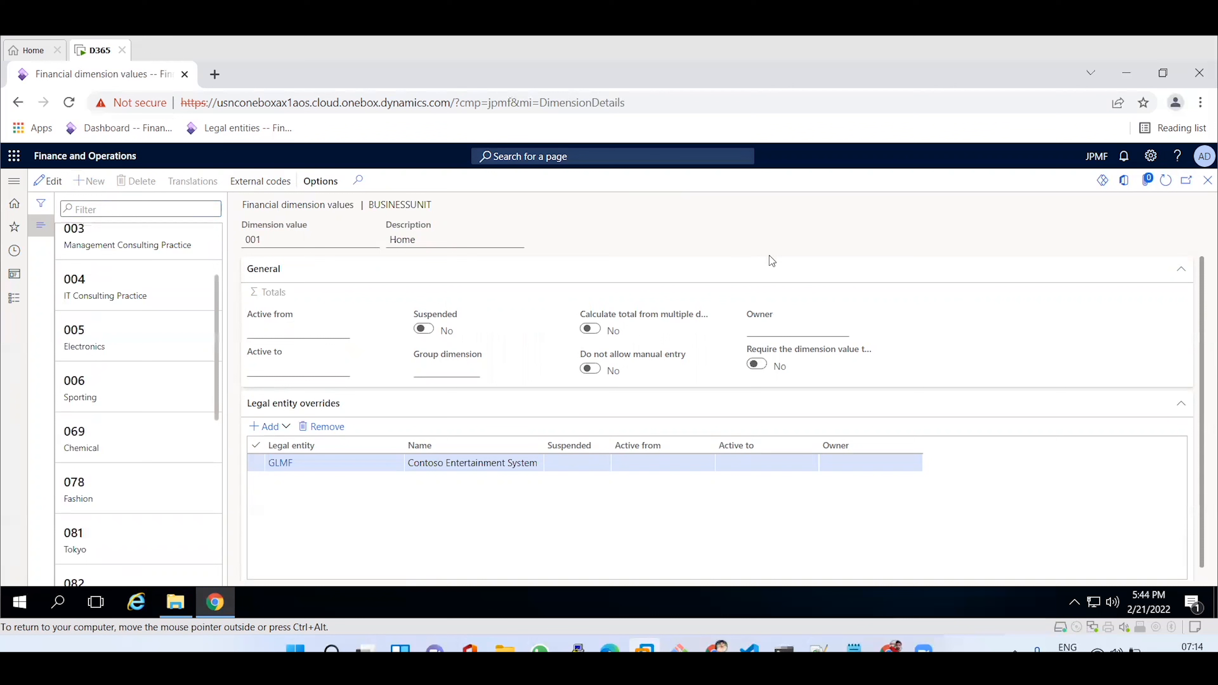
pyautogui.click(1205, 186)
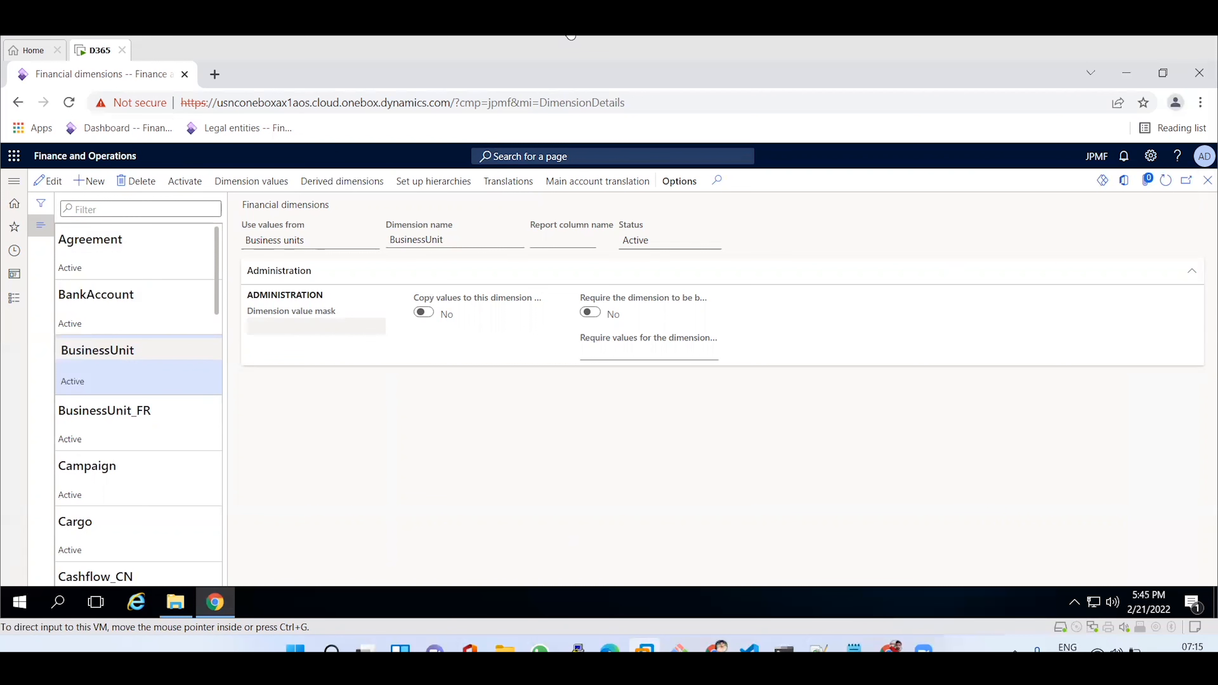
# - Create and save a new financial dimension named MT01 that uses values from < Custom dimension >
pyautogui.click(93, 186)
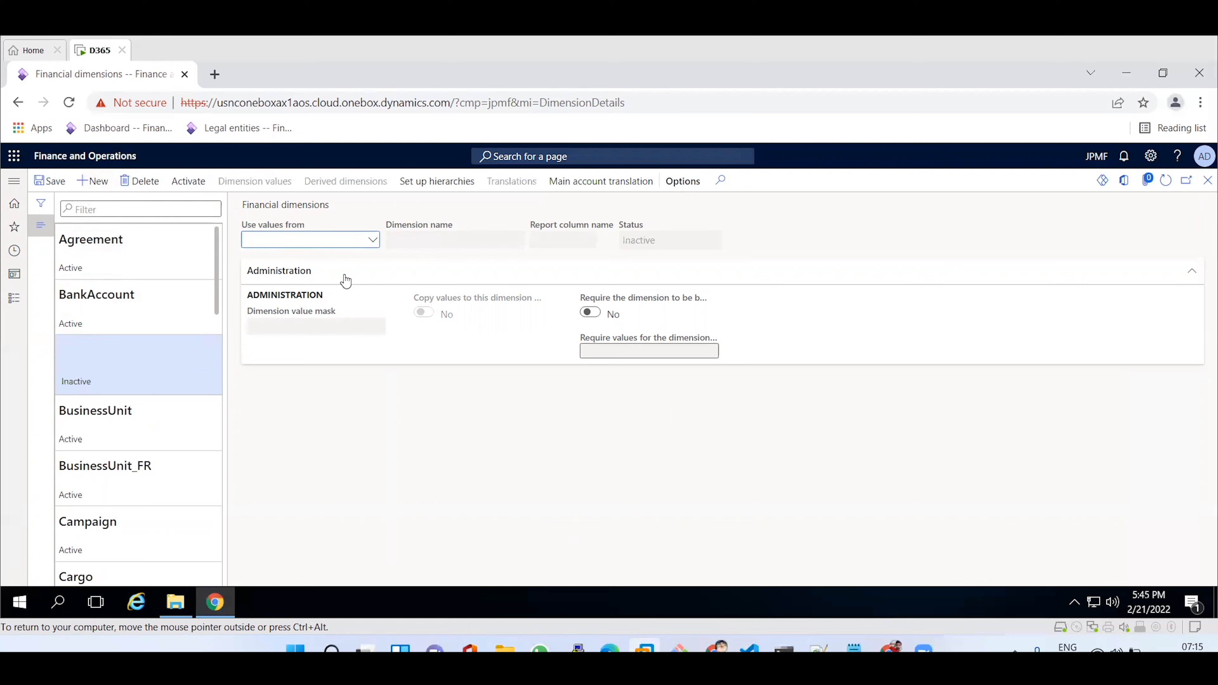
pyautogui.click(374, 240)
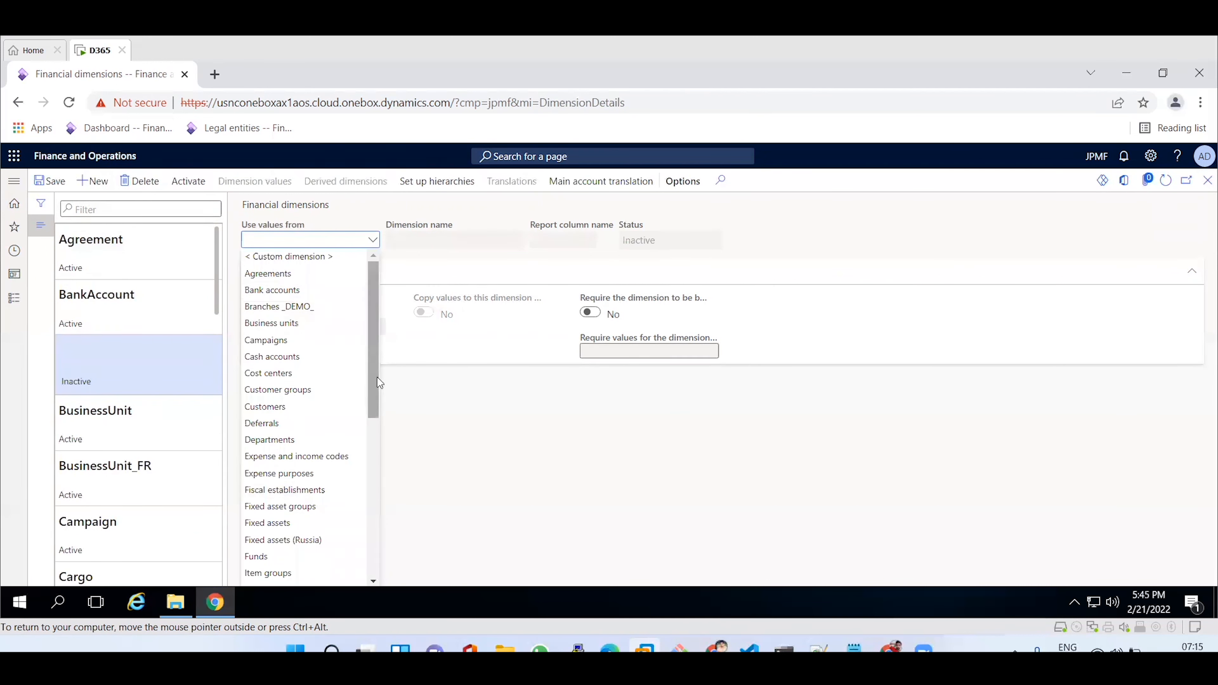
pyautogui.moveTo(372, 368); pyautogui.dragTo(397, 302)
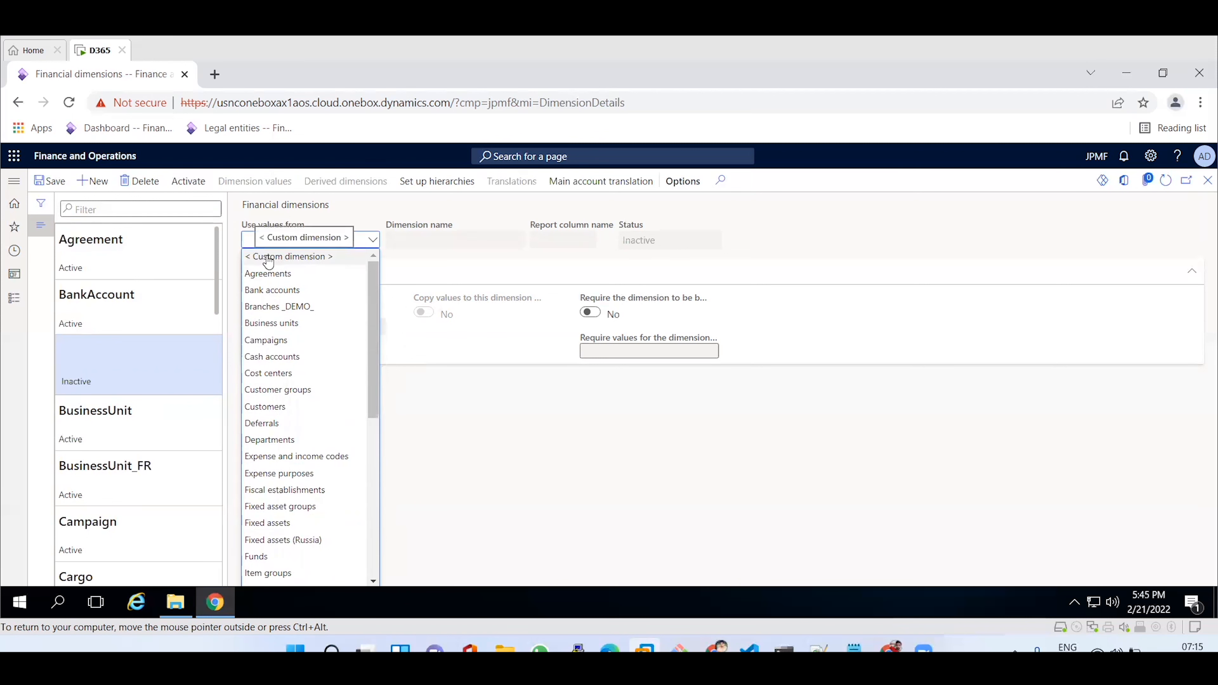
pyautogui.click(320, 263)
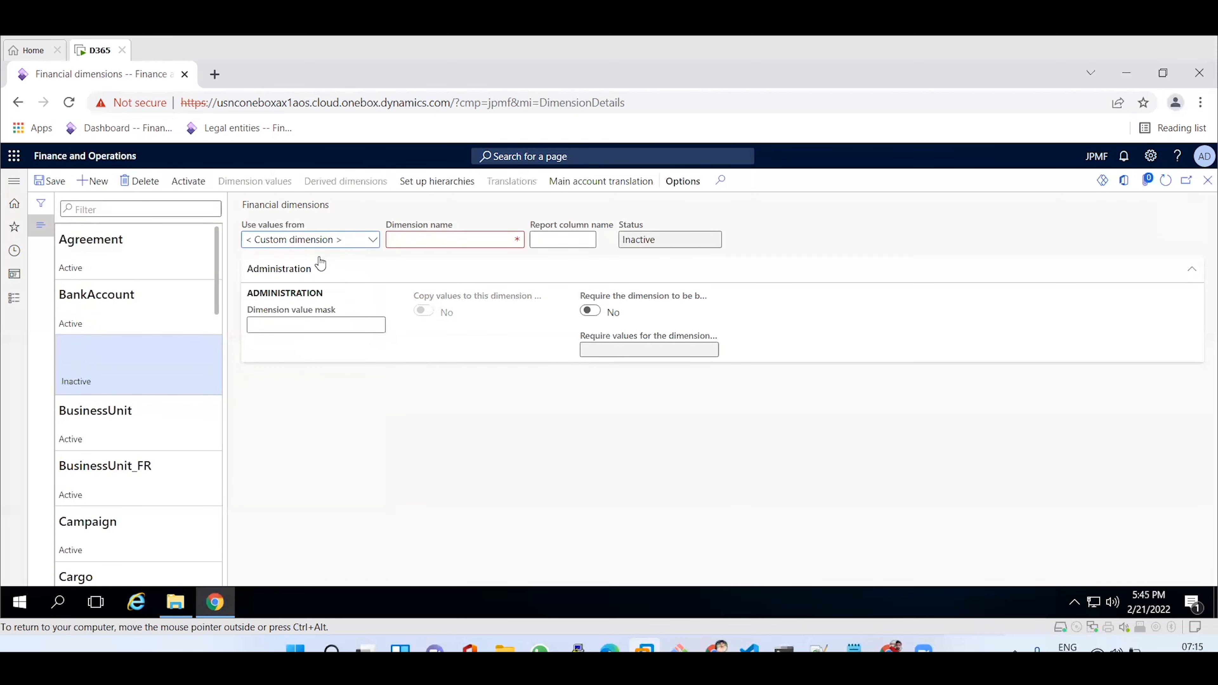
pyautogui.click(434, 237)
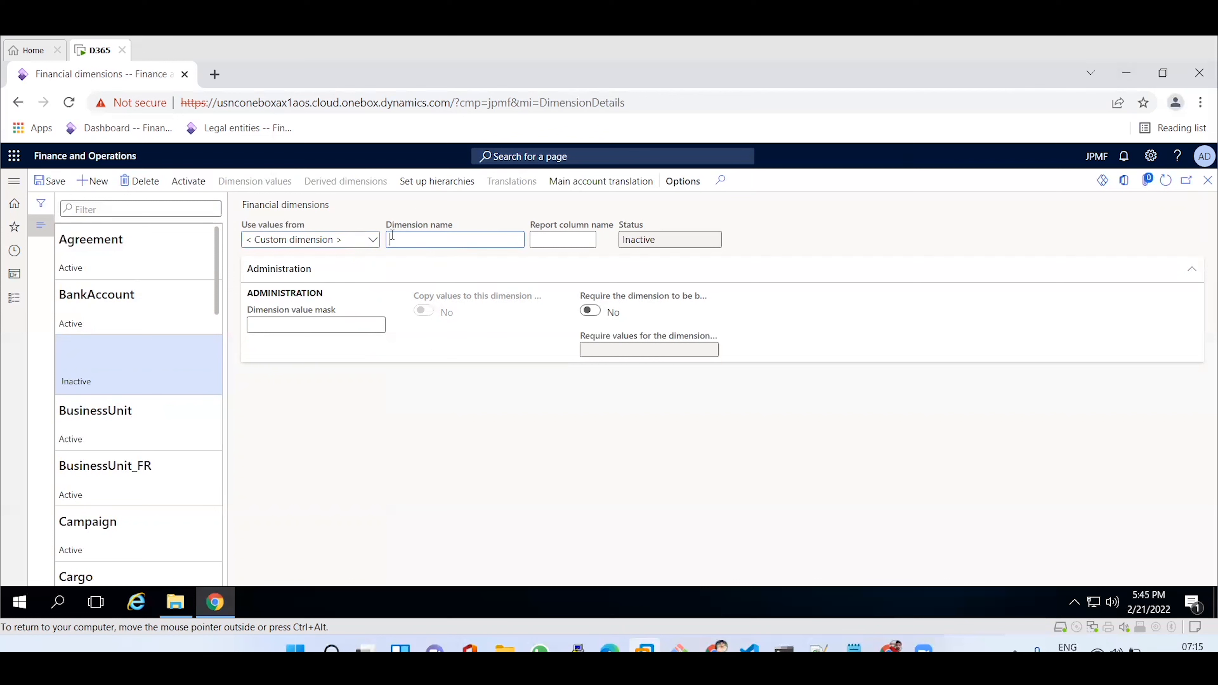
pyautogui.write('MT01')
pyautogui.click(52, 183)
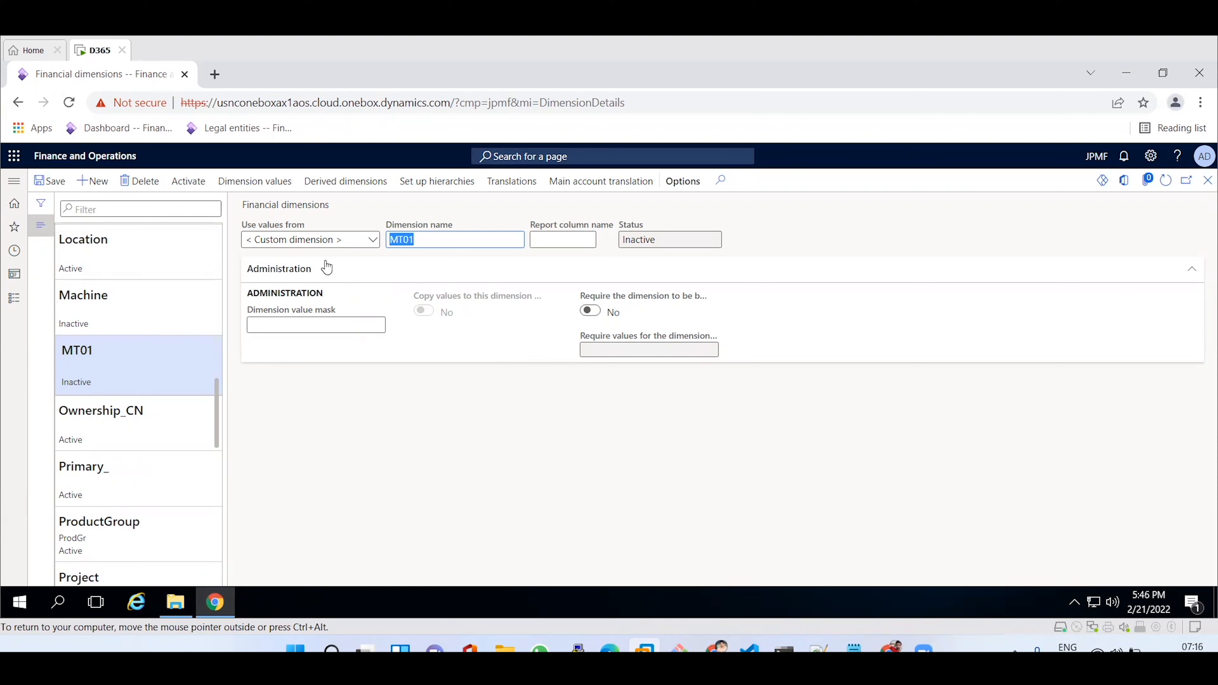
# - Open the dimension values of MT01 and add a value 101 with the description 101
pyautogui.moveTo(314, 246)
pyautogui.click(663, 240)
pyautogui.click(401, 239)
pyautogui.doubleClick(401, 238)
pyautogui.click(265, 182)
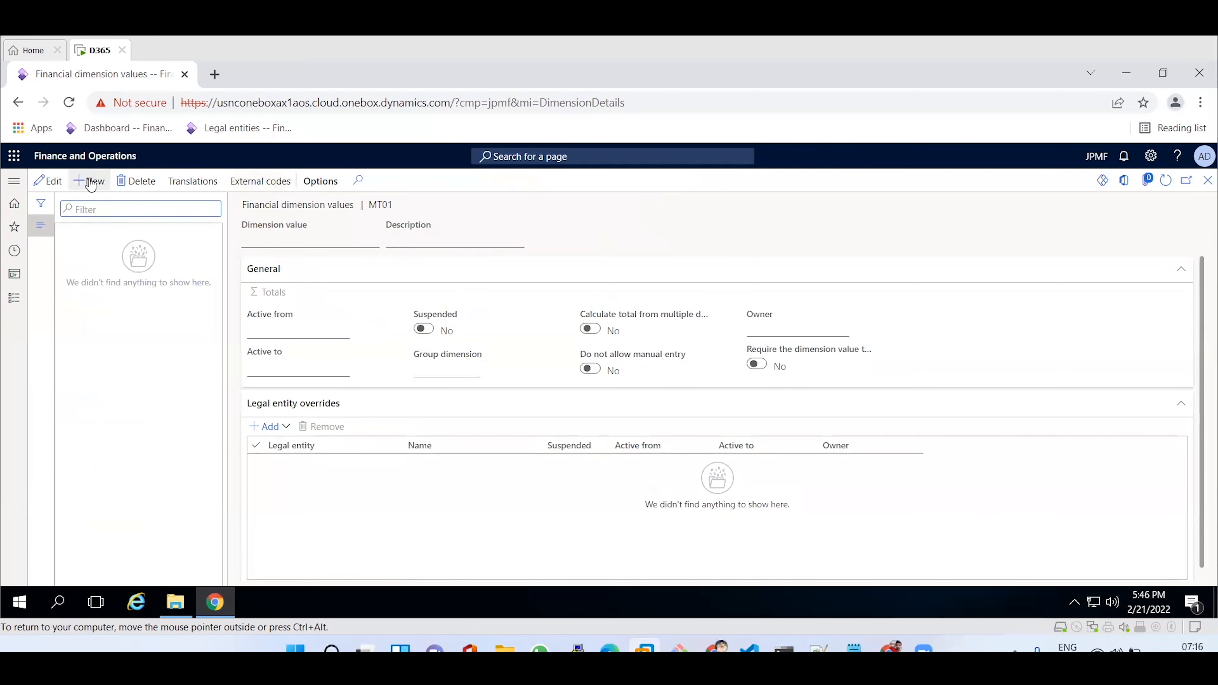
pyautogui.click(89, 181)
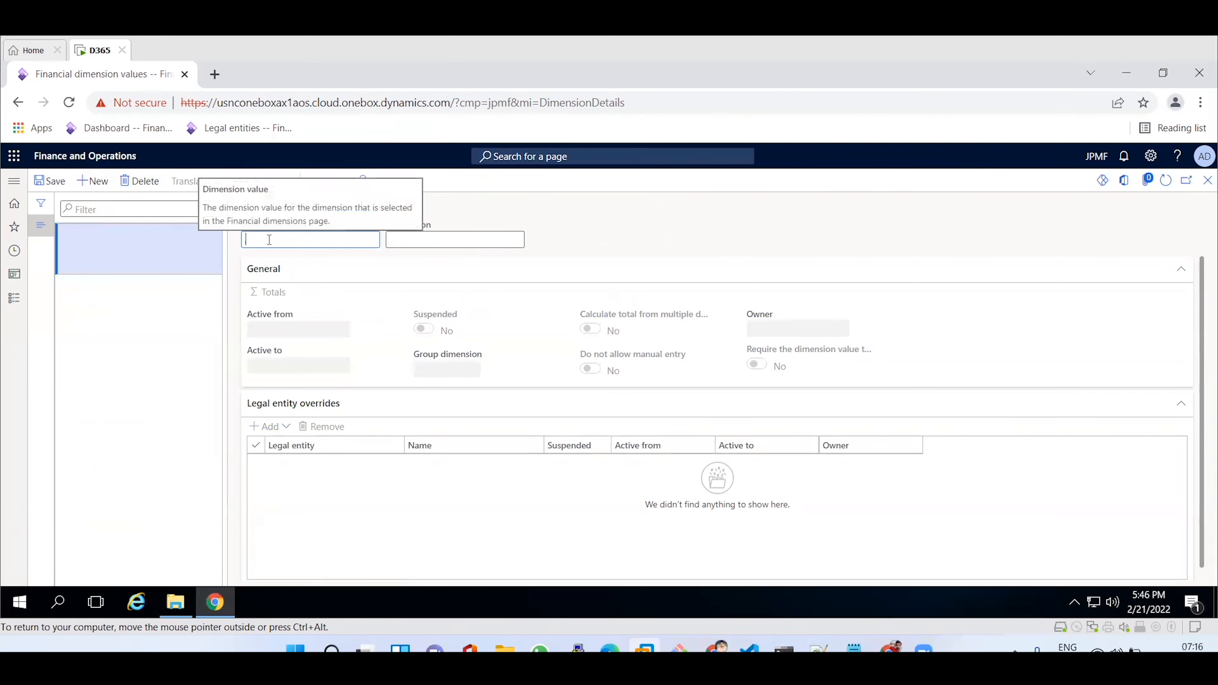
pyautogui.write('101')
pyautogui.press('Tab')
pyautogui.write('101')
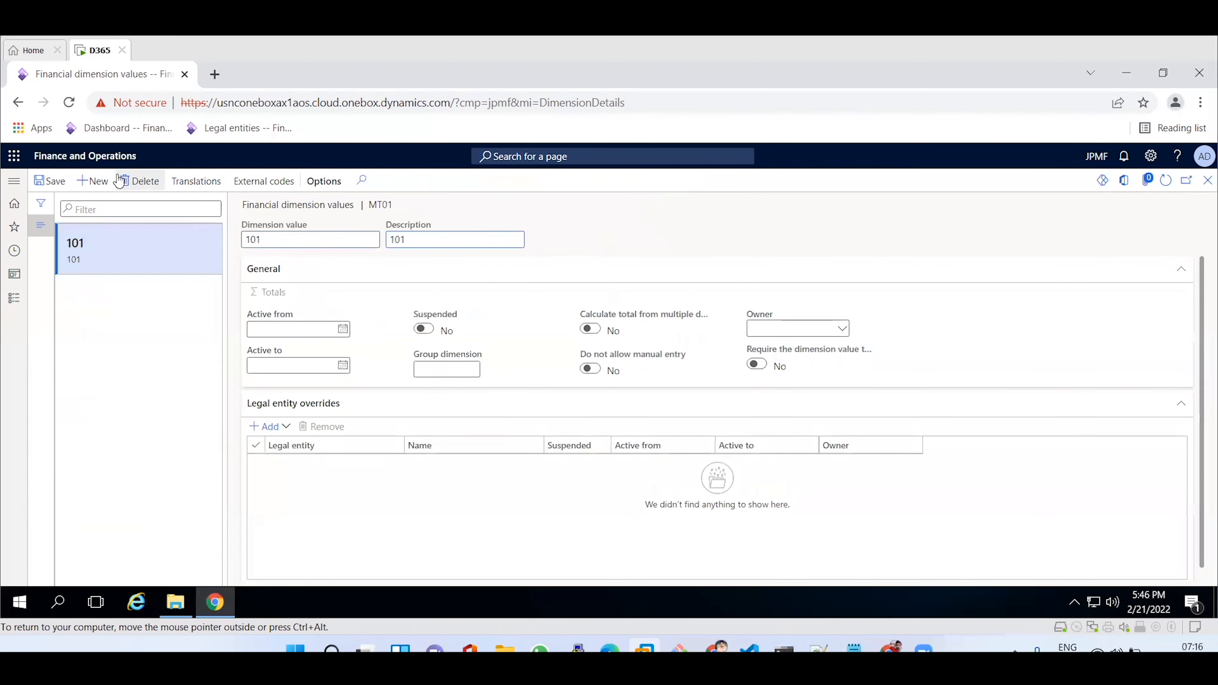
# - Add a second MT01 dimension value 102 with the description 102, and return to the financial dimensions list
pyautogui.click(100, 185)
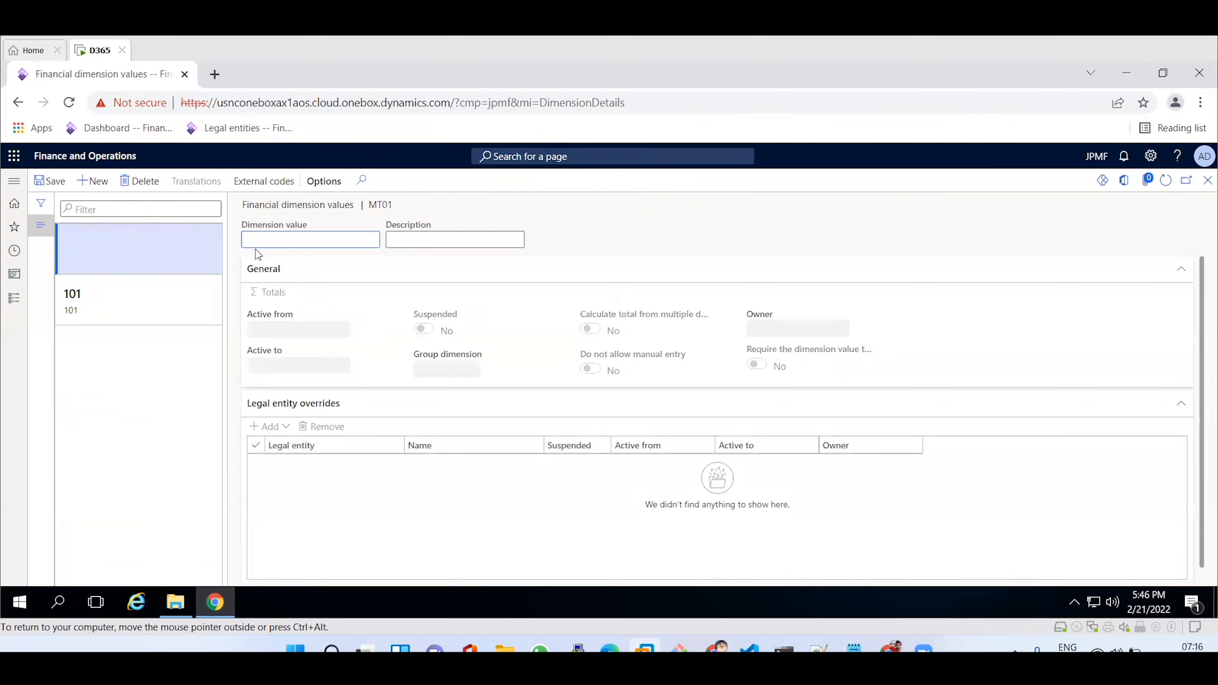
pyautogui.write('102')
pyautogui.press('Tab')
pyautogui.write('102')
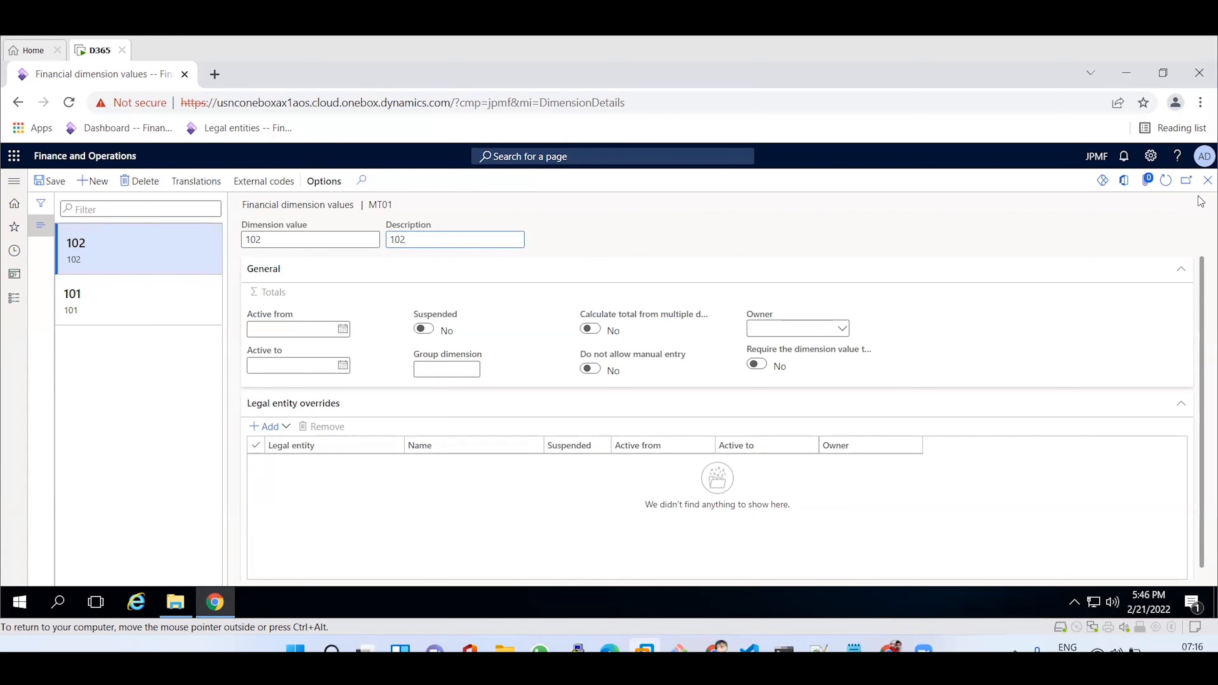
pyautogui.click(1204, 182)
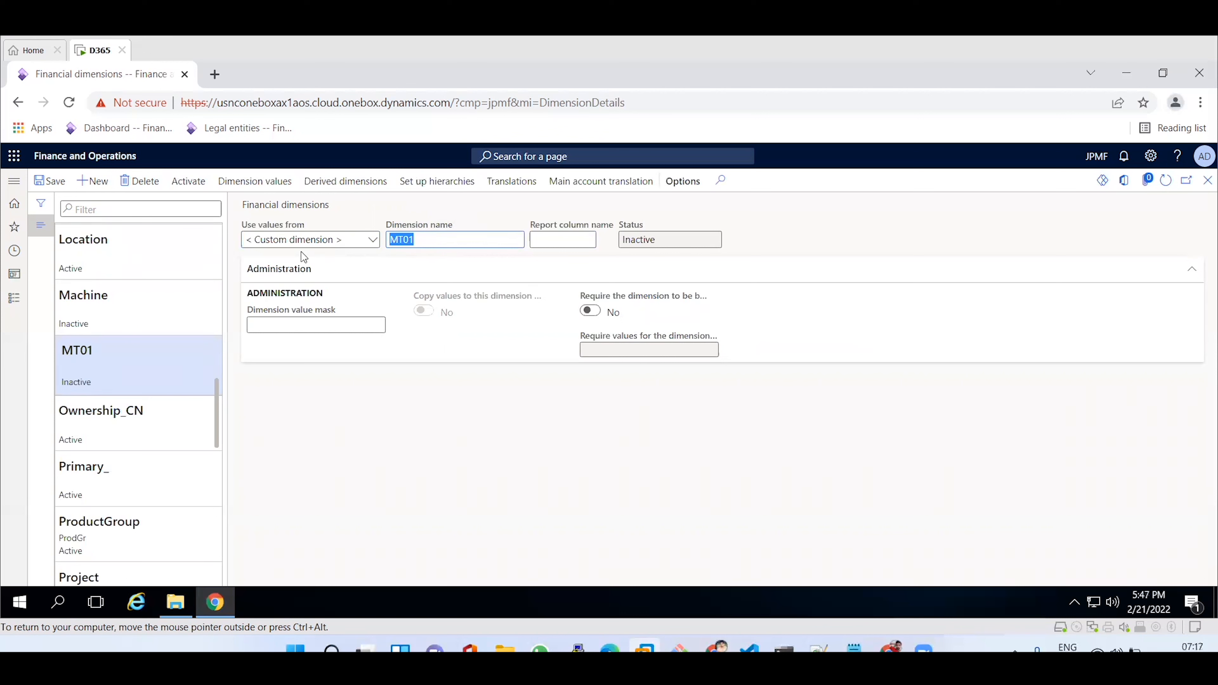
# - Save the MT01 dimension and try to activate it, dismissing the maintenance mode notice
pyautogui.click(53, 186)
pyautogui.click(183, 187)
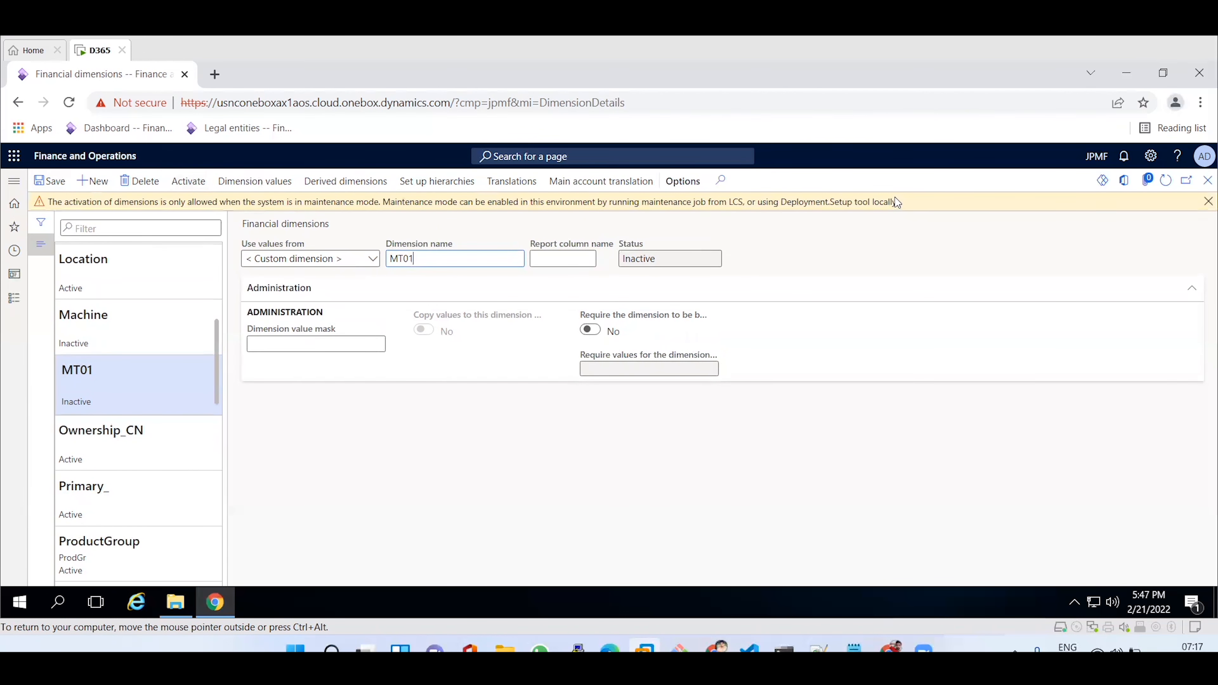
pyautogui.moveTo(901, 201); pyautogui.dragTo(42, 201)
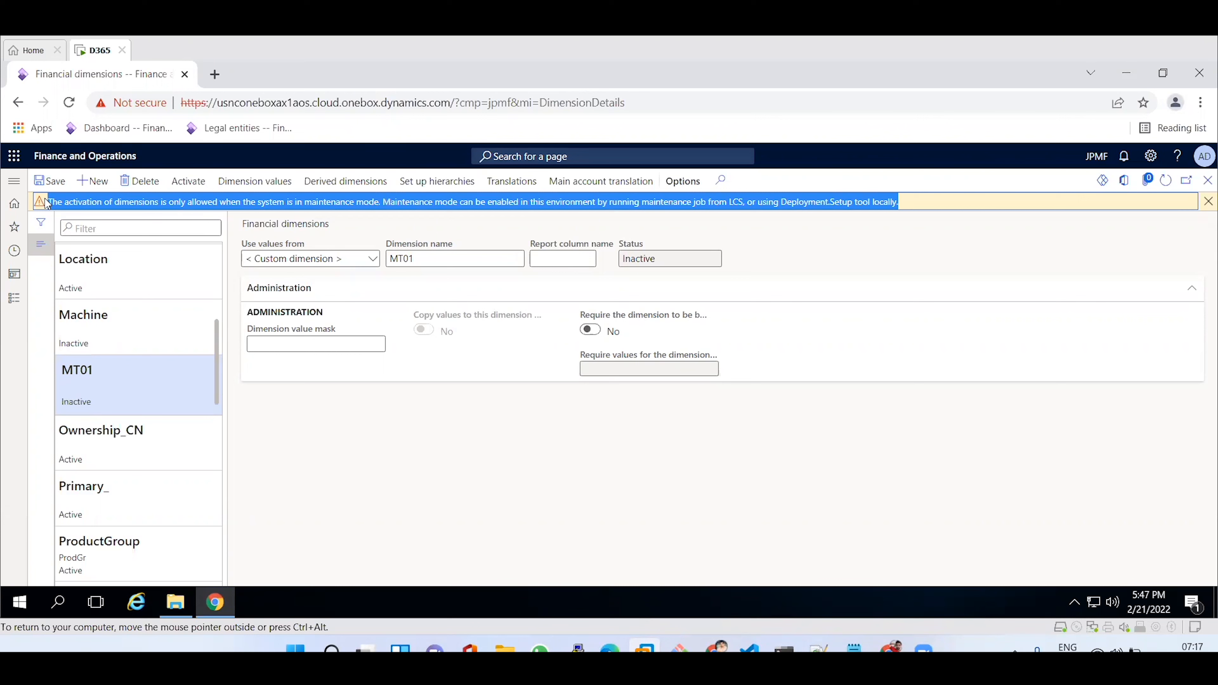
pyautogui.click(448, 450)
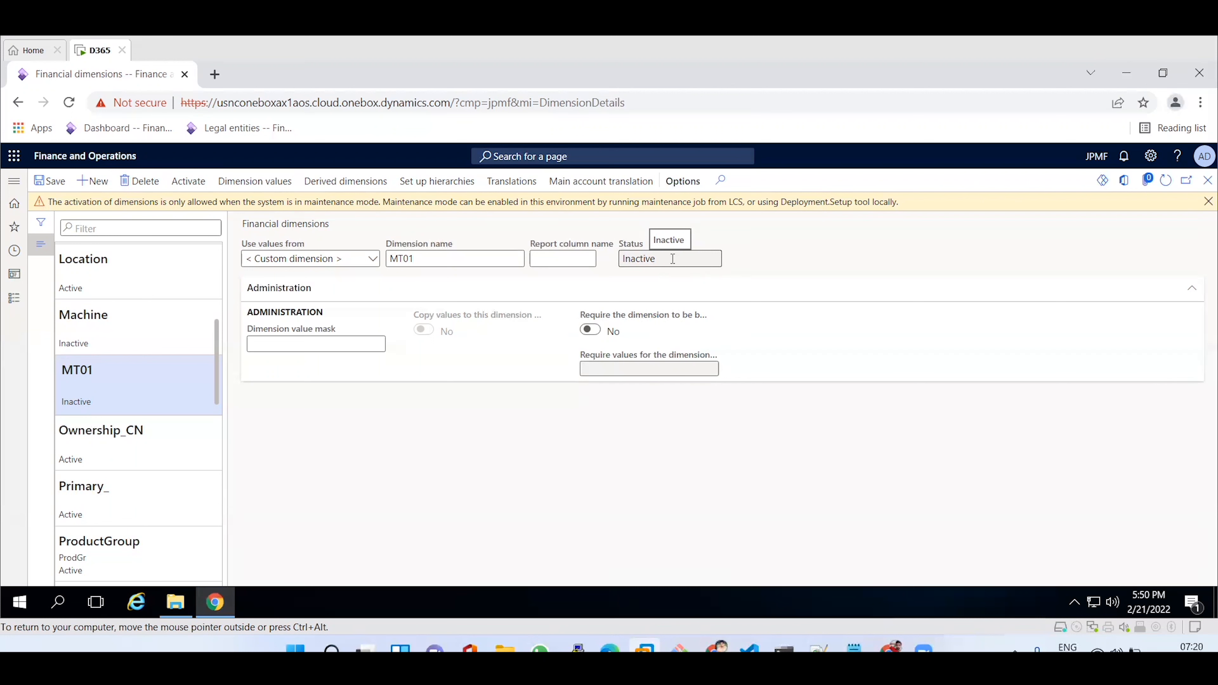
pyautogui.click(61, 186)
pyautogui.click(1205, 203)
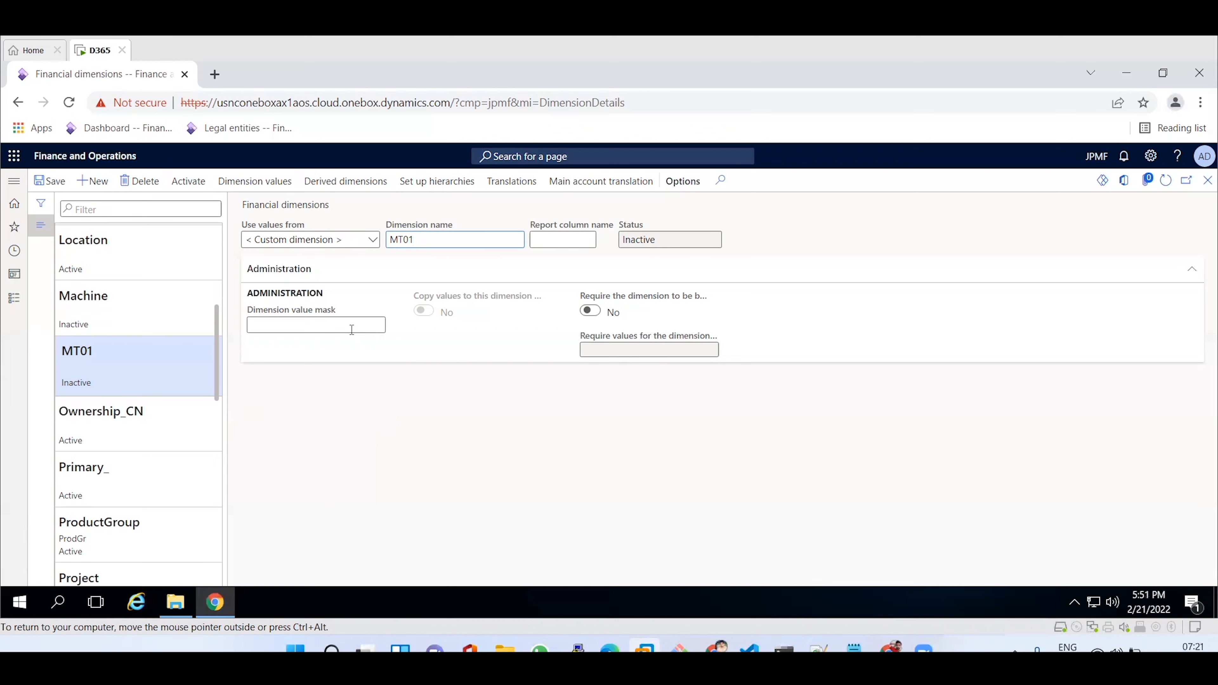
# - Switch to Notepad, add the heading "Financial dimension set creations:" below the custom dimension line, and return to Finance and Operations
pyautogui.moveTo(352, 329)
pyautogui.click(853, 649)
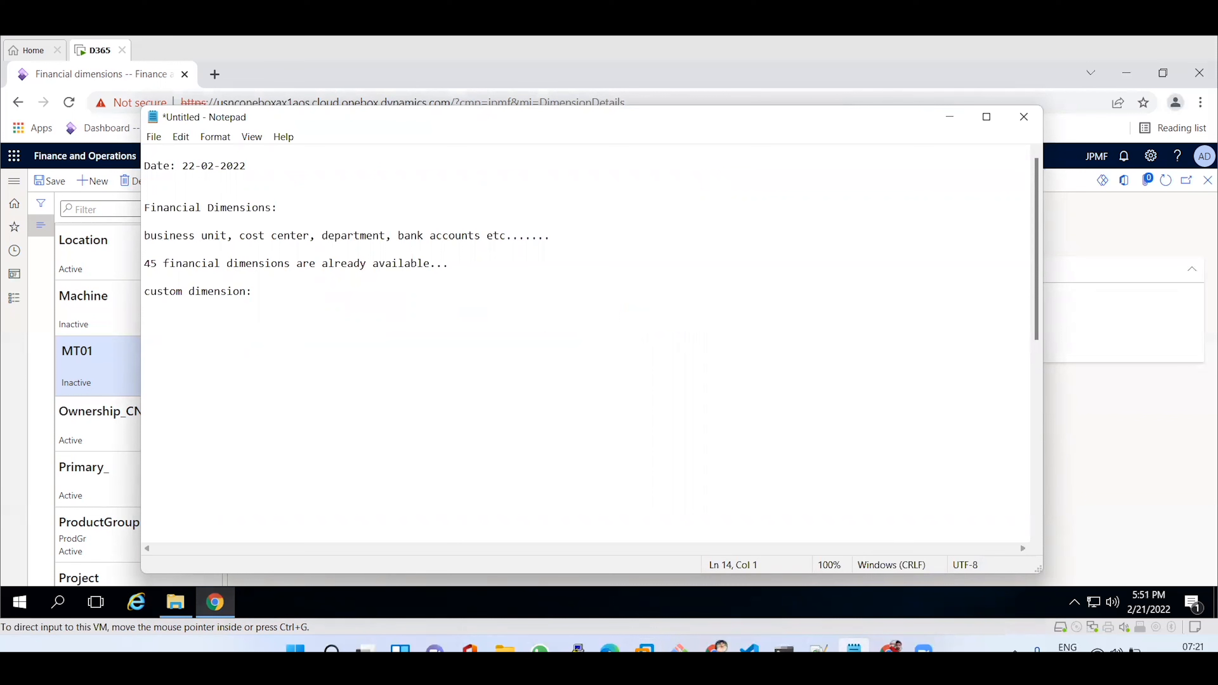
pyautogui.write('Financial dimension set creations')
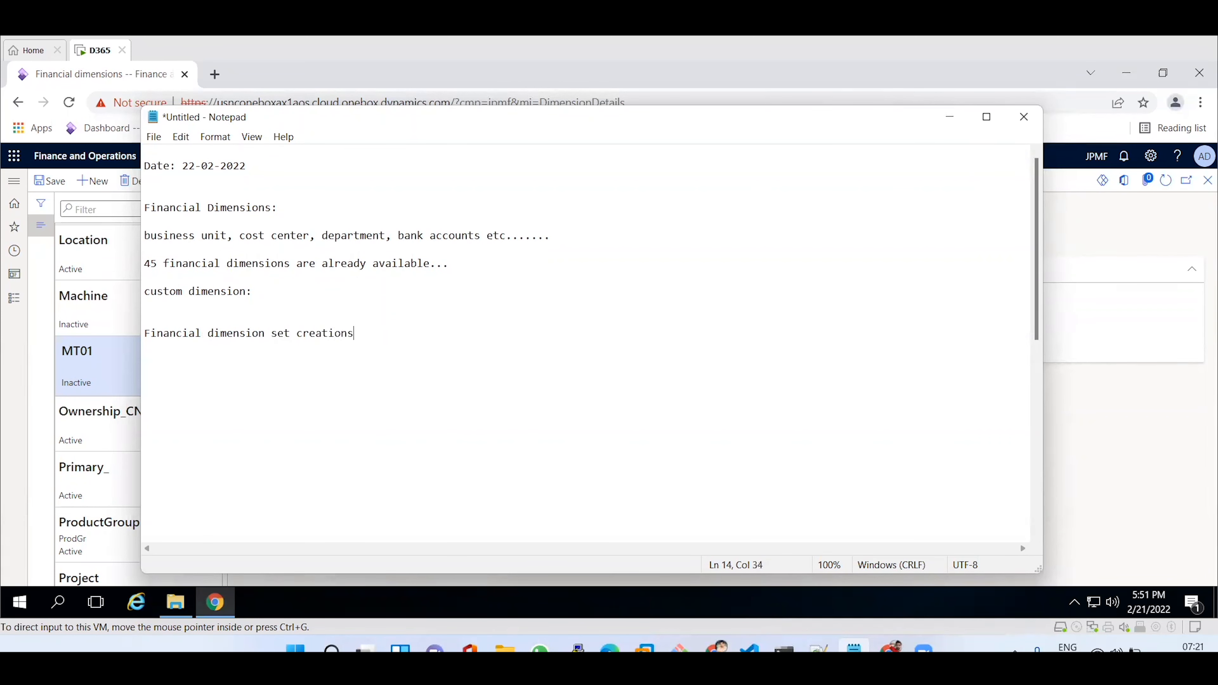
pyautogui.write(':')
pyautogui.press('Return')
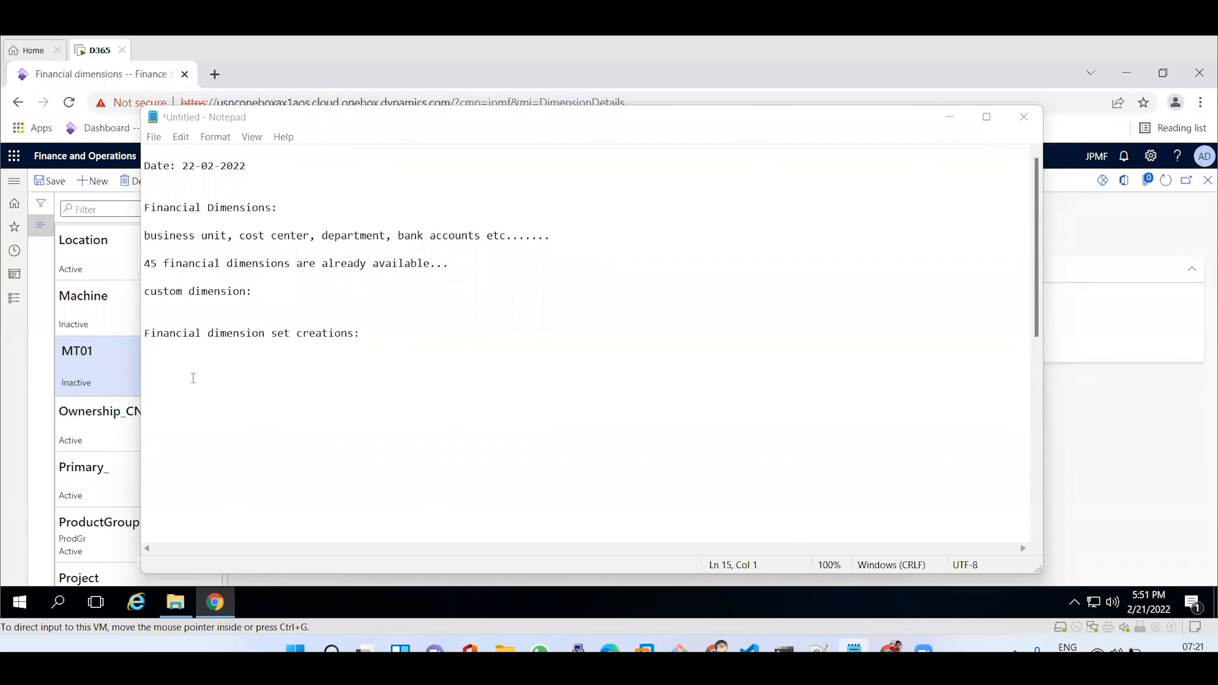
pyautogui.click(1106, 441)
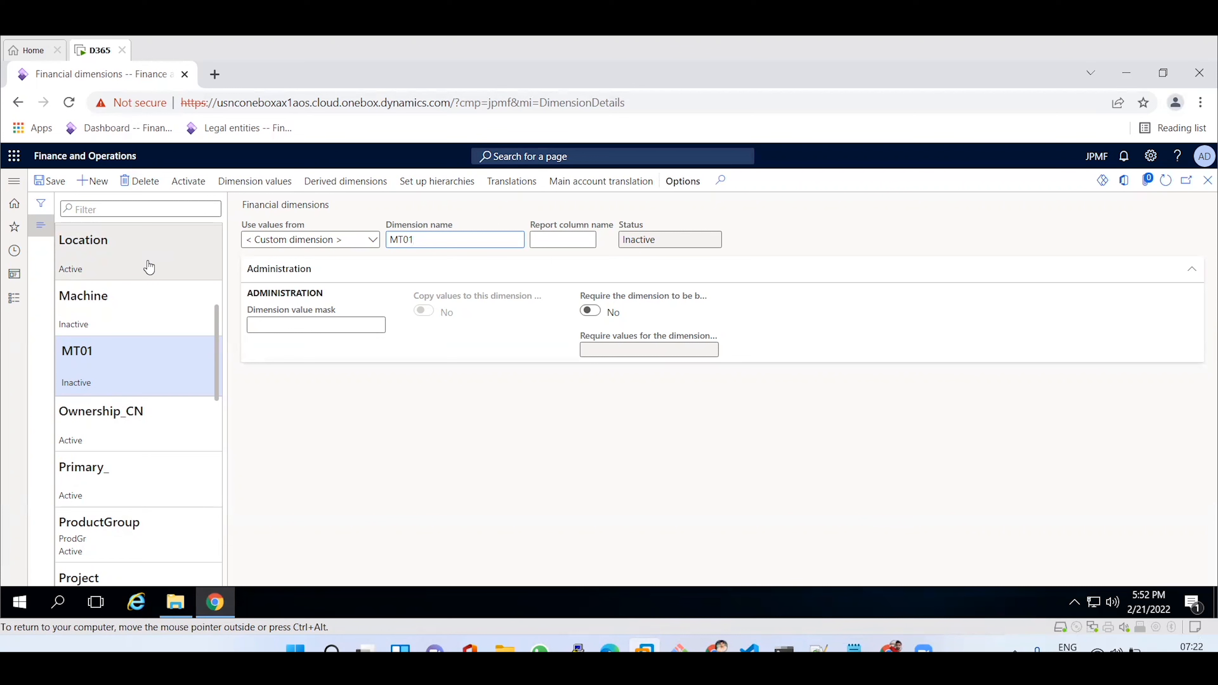
# - Open the Financial dimension sets page from the General ledger's chart of accounts dimensions
pyautogui.click(16, 187)
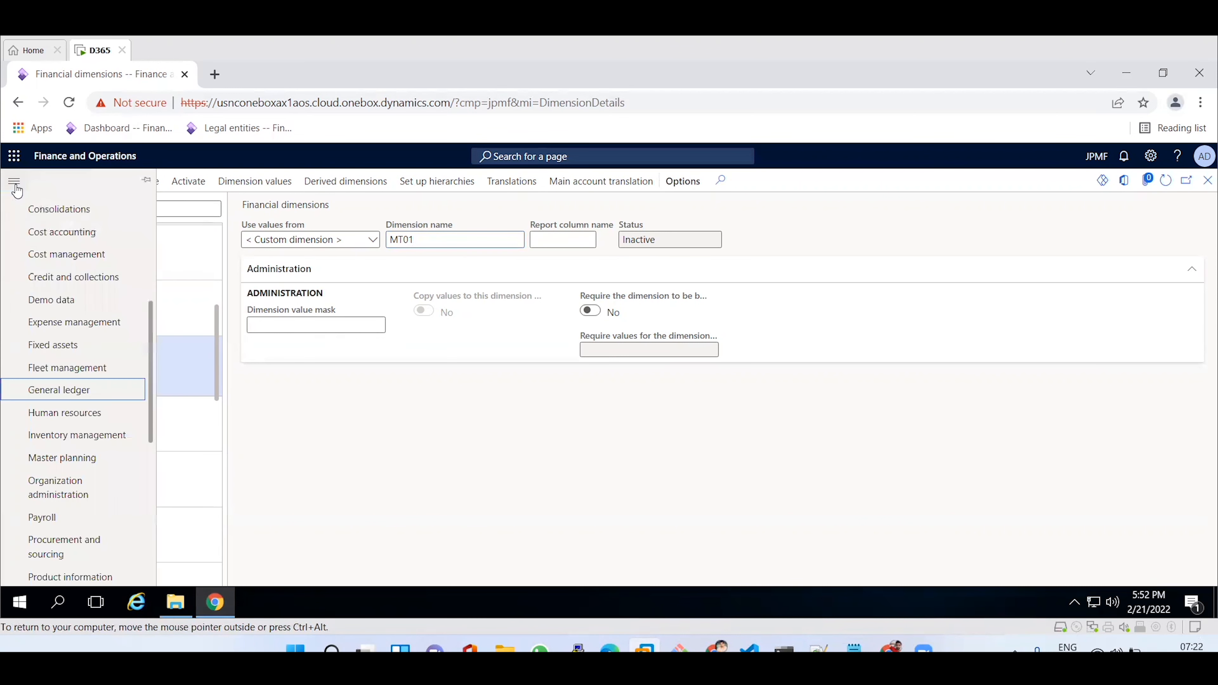
pyautogui.click(88, 398)
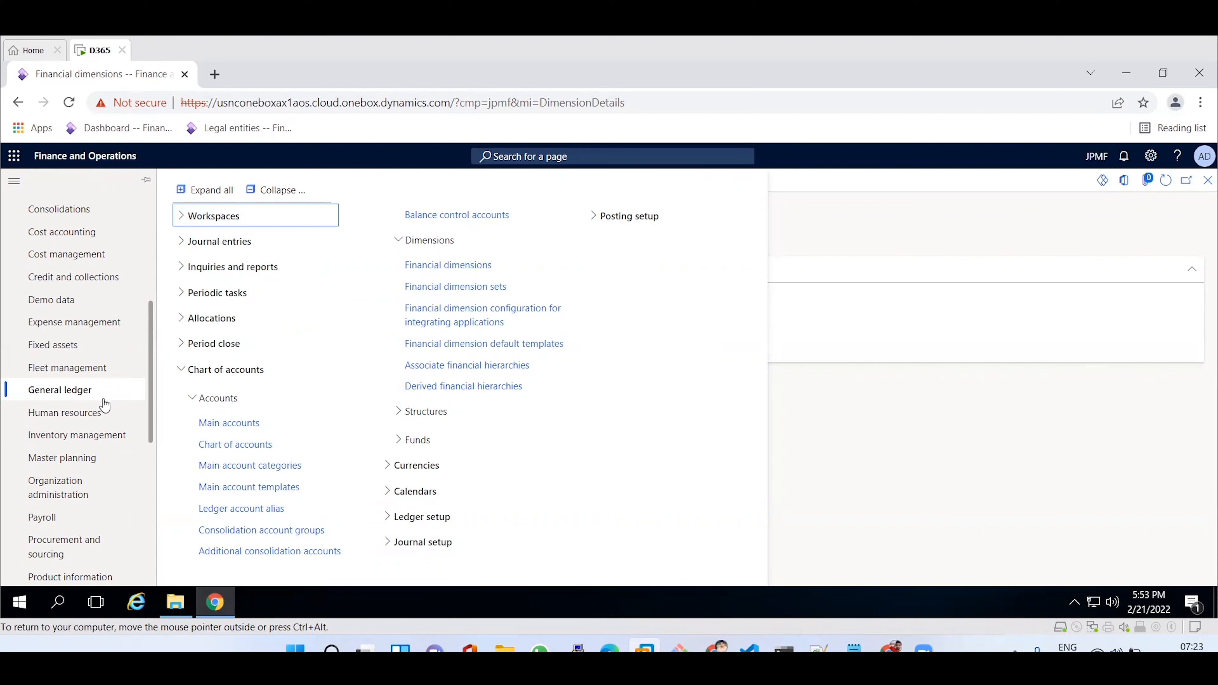
pyautogui.click(463, 287)
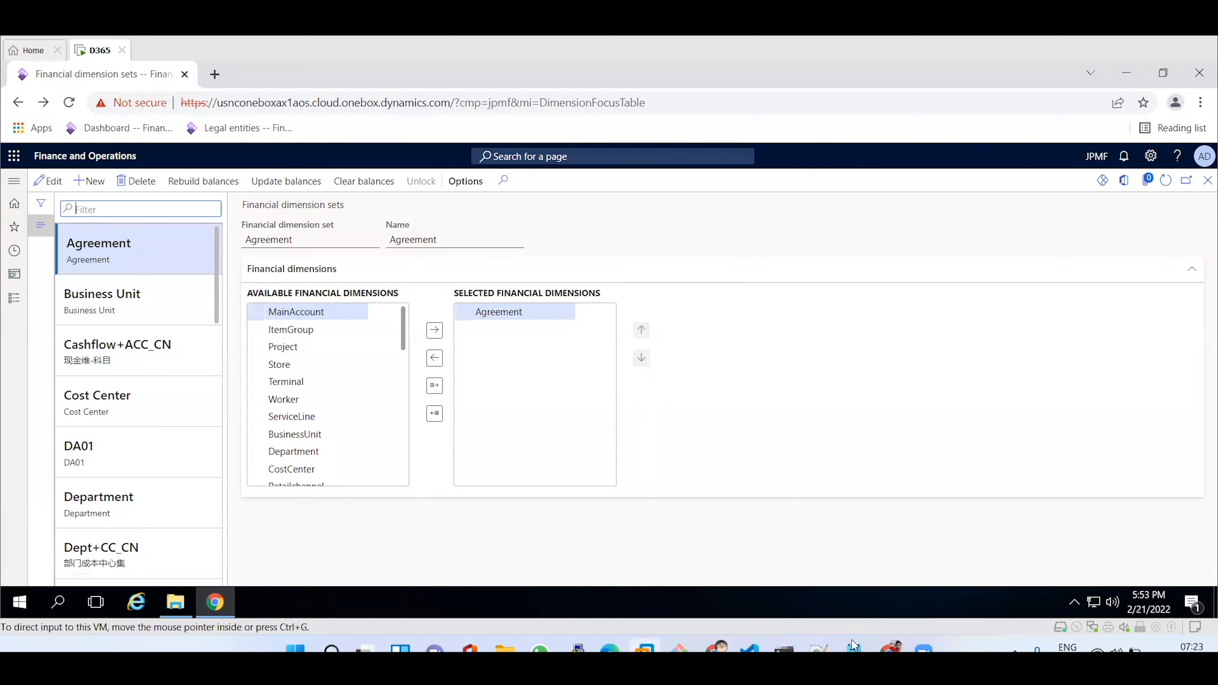
# - In Notepad, complete the dimension set heading with "will be helpful to see the reporting in the required format..." and minimize the notes
pyautogui.click(855, 648)
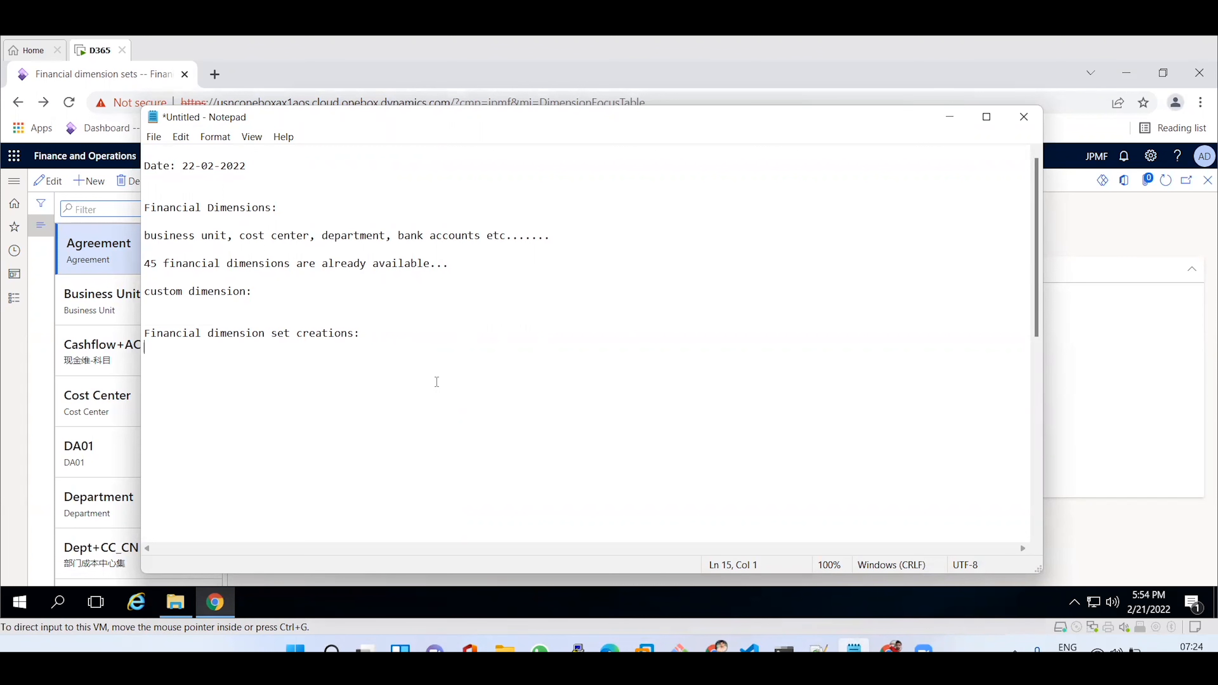
pyautogui.click(380, 337)
pyautogui.write('will be helpful to see the re')
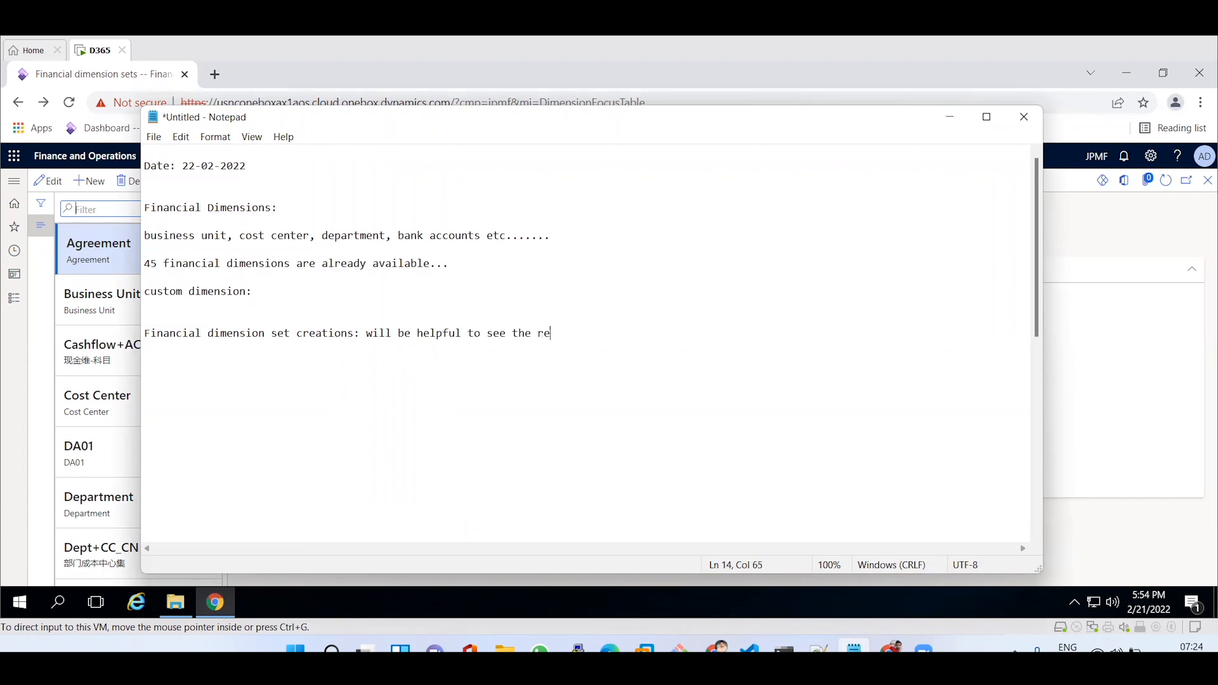
pyautogui.write('porting in the required format..')
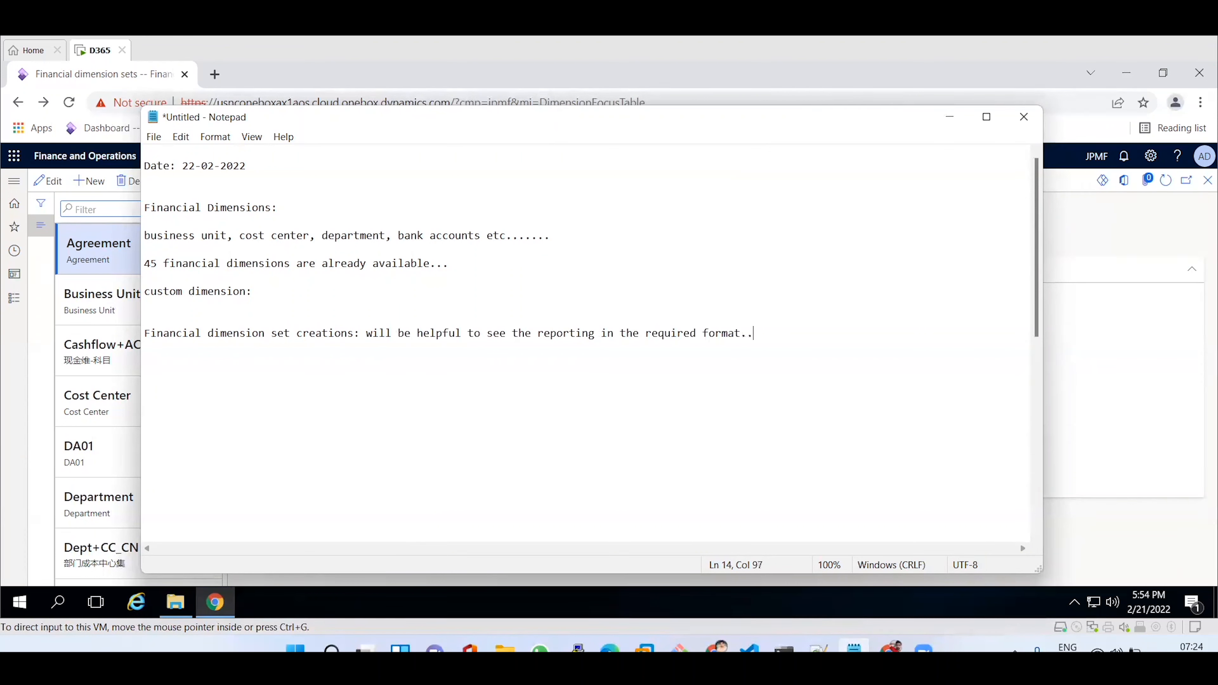
pyautogui.write('.')
pyautogui.press('Return')
pyautogui.press('Return')
pyautogui.click(951, 118)
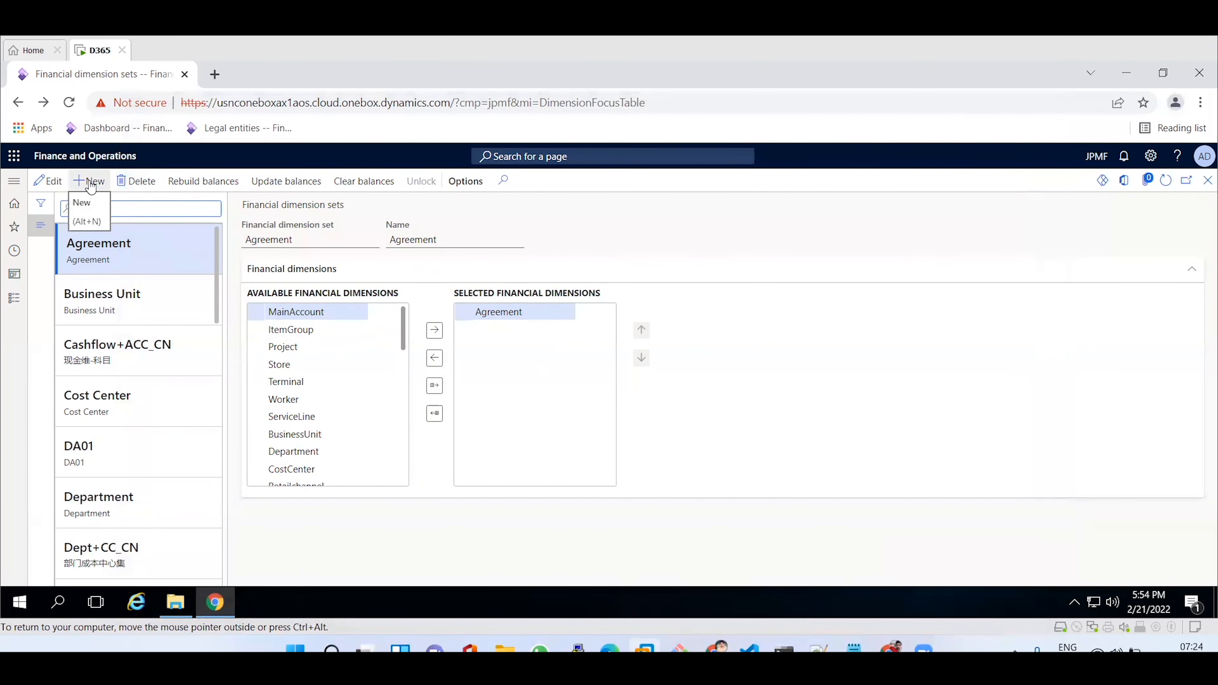
# - Switch the active legal entity to MT01, Mind tree Company
pyautogui.click(1096, 156)
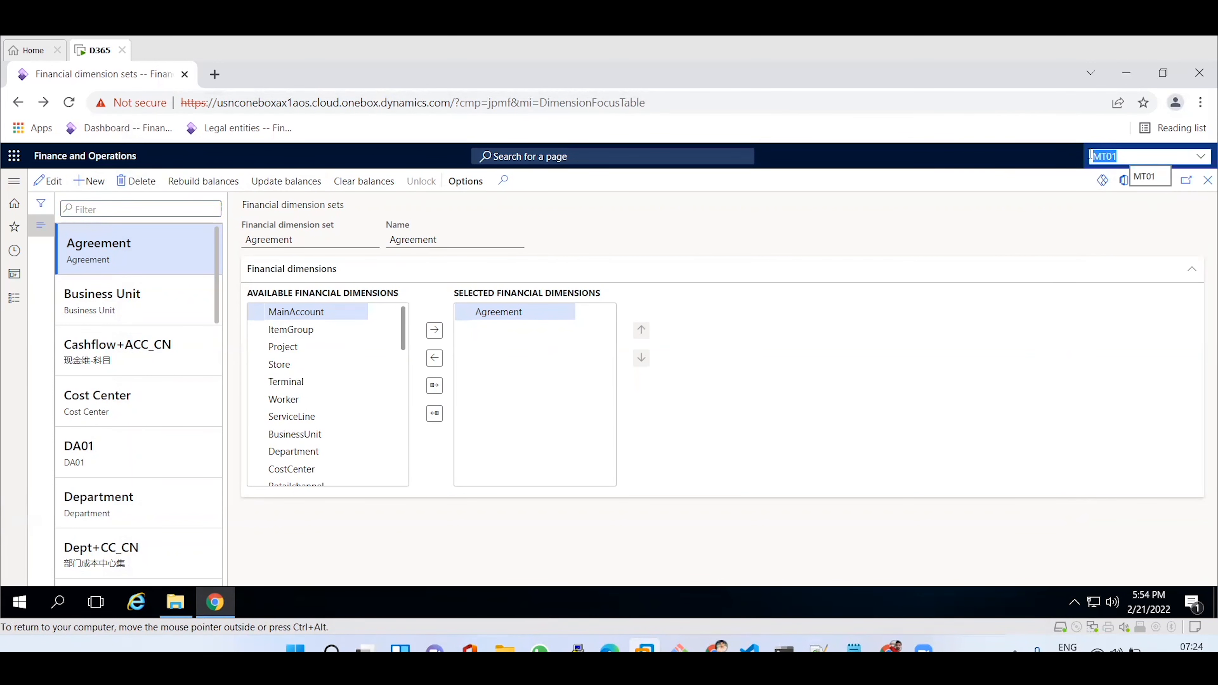
pyautogui.click(1030, 224)
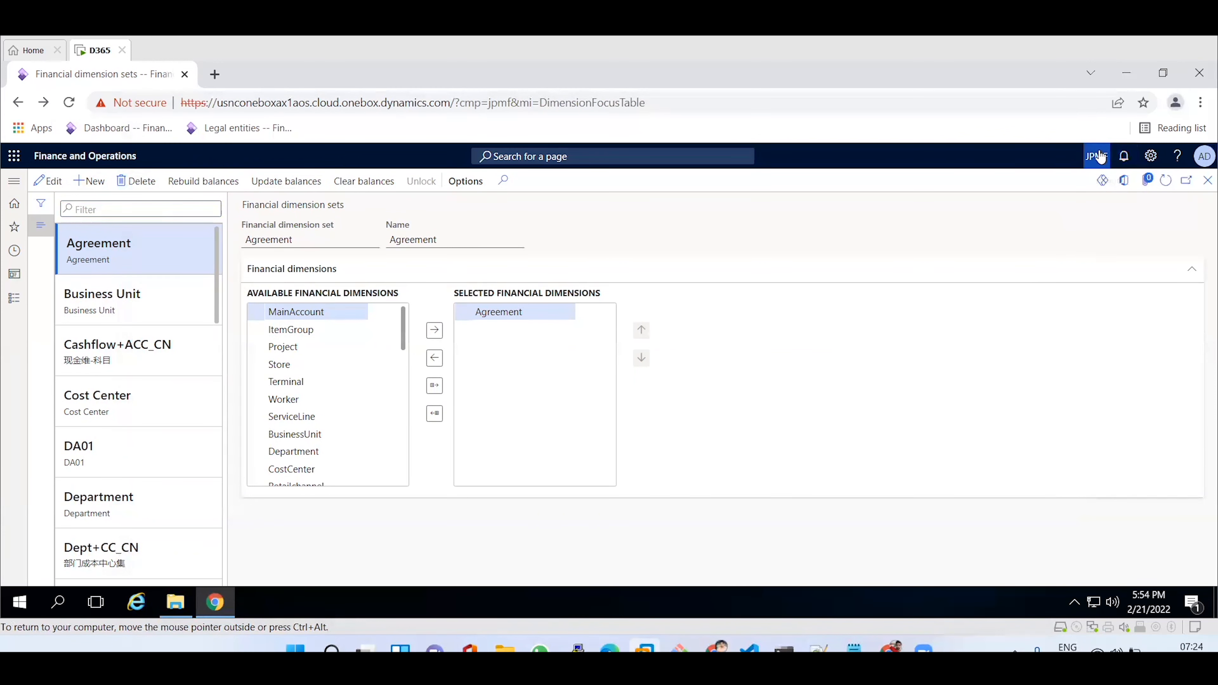
pyautogui.click(1098, 156)
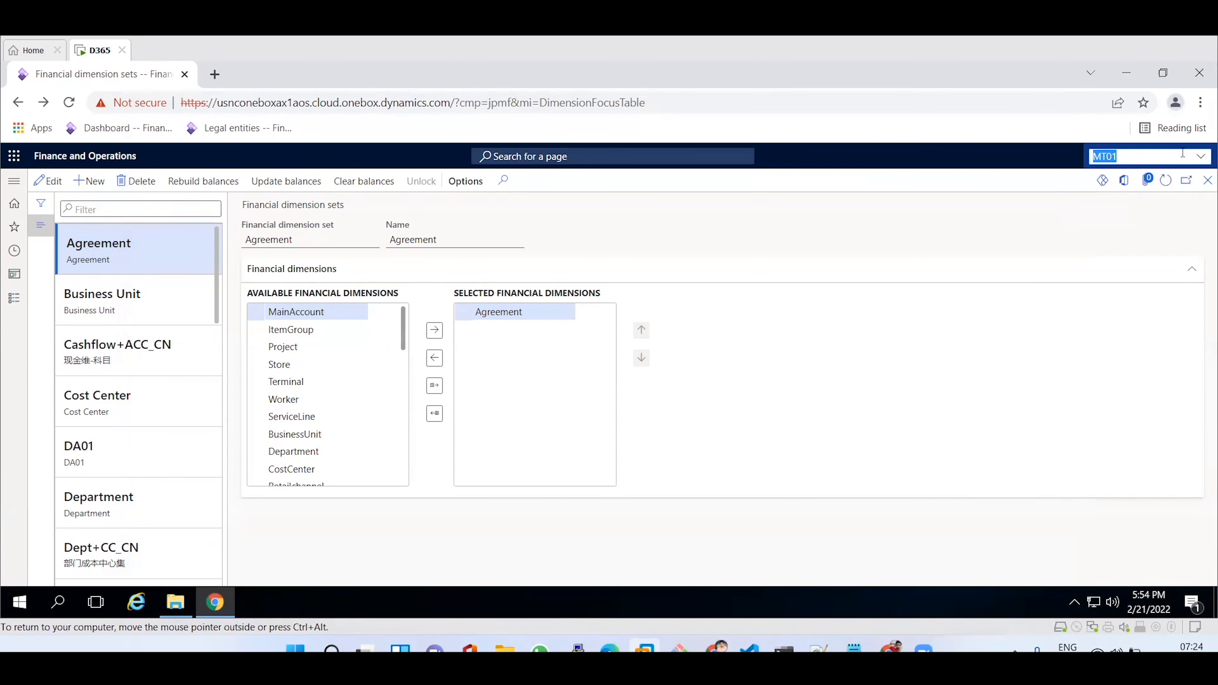
pyautogui.click(1201, 156)
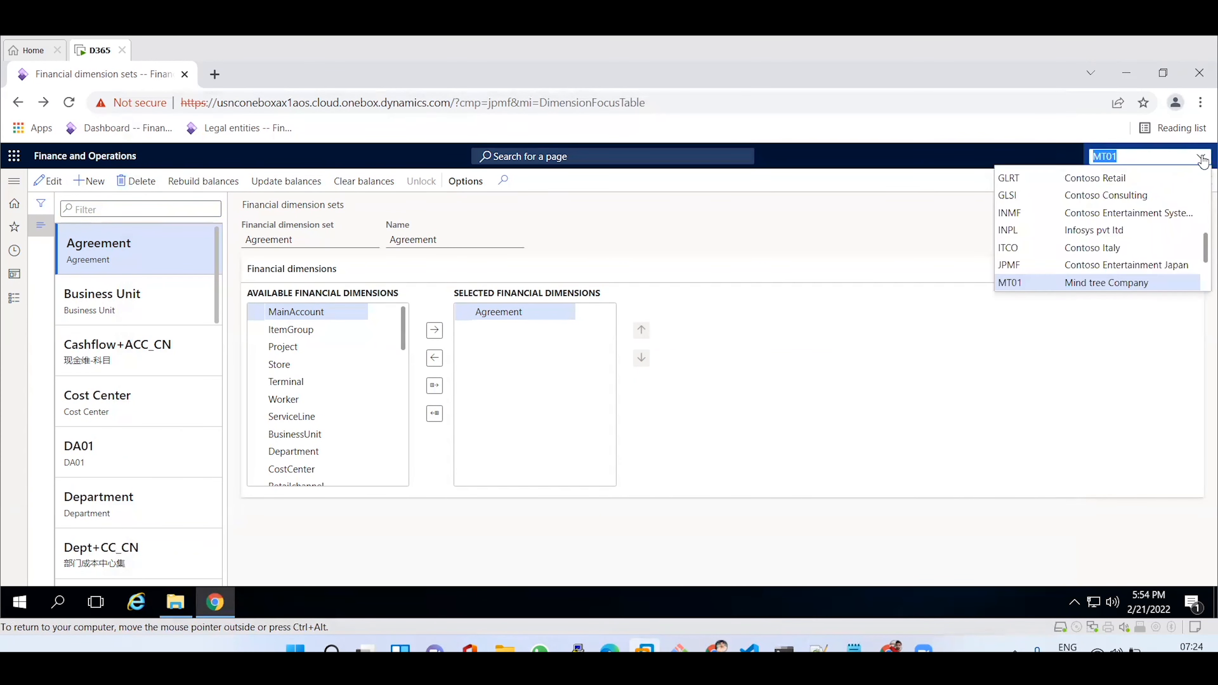
pyautogui.click(1019, 282)
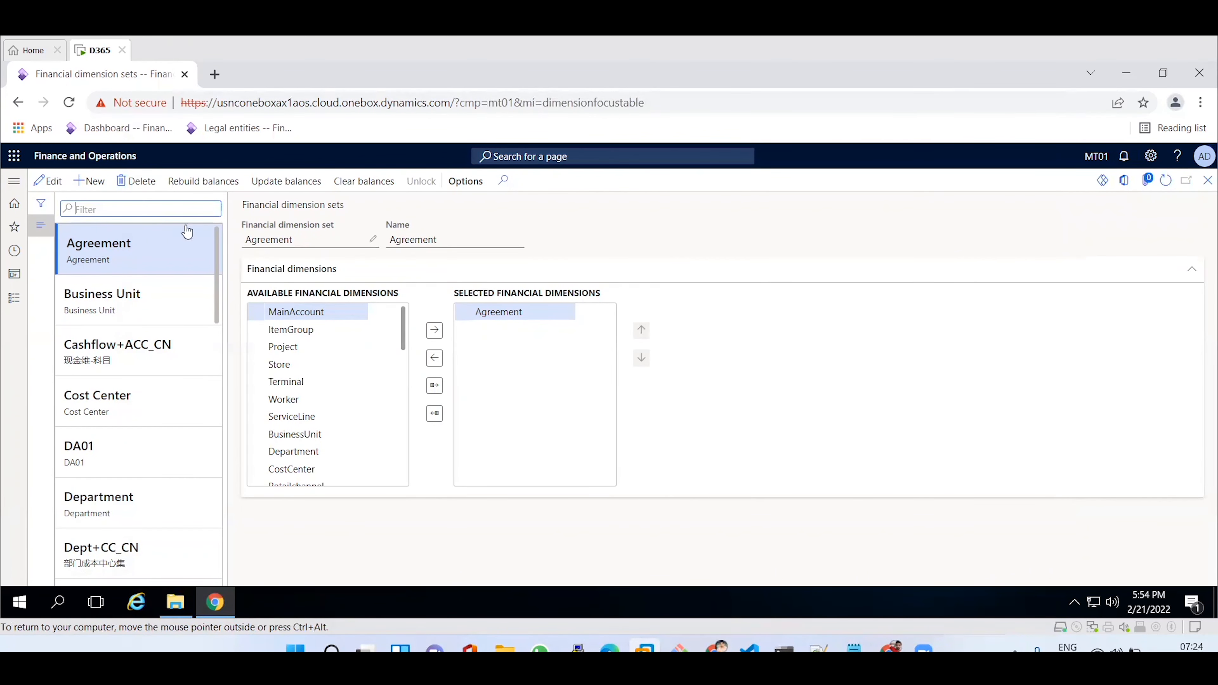
# - Create a new financial dimension set MT01 with the name MT01
pyautogui.click(92, 182)
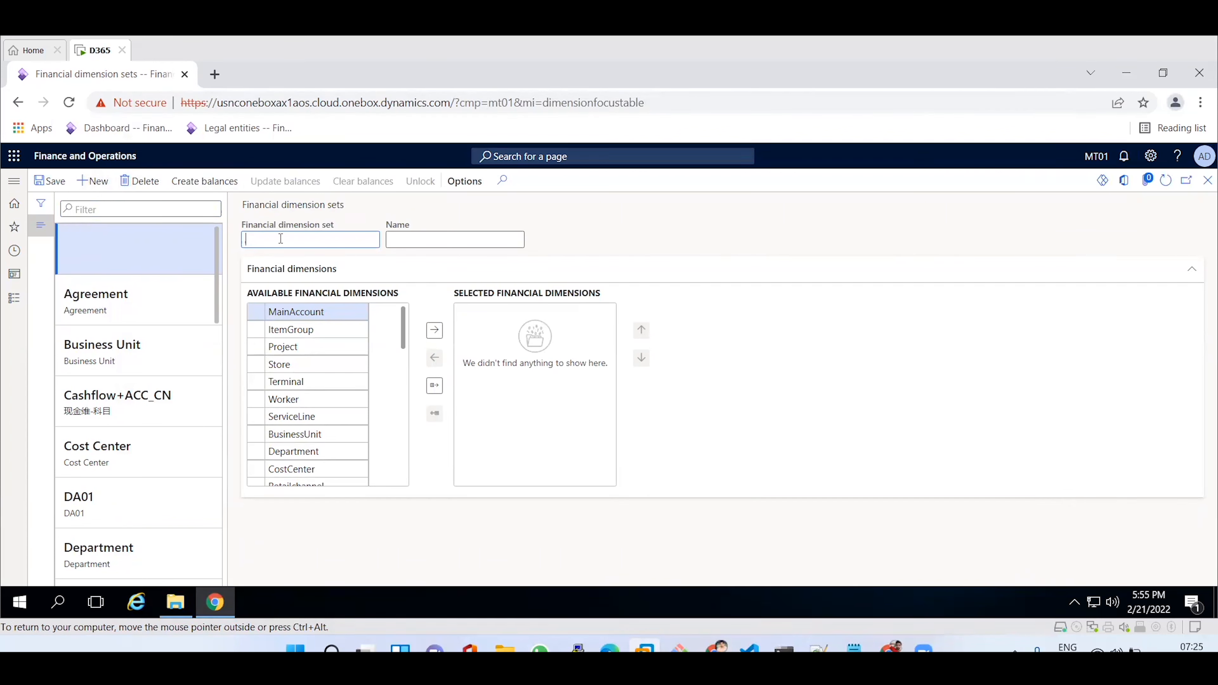
pyautogui.write('MT01')
pyautogui.press('Tab')
pyautogui.write('M')
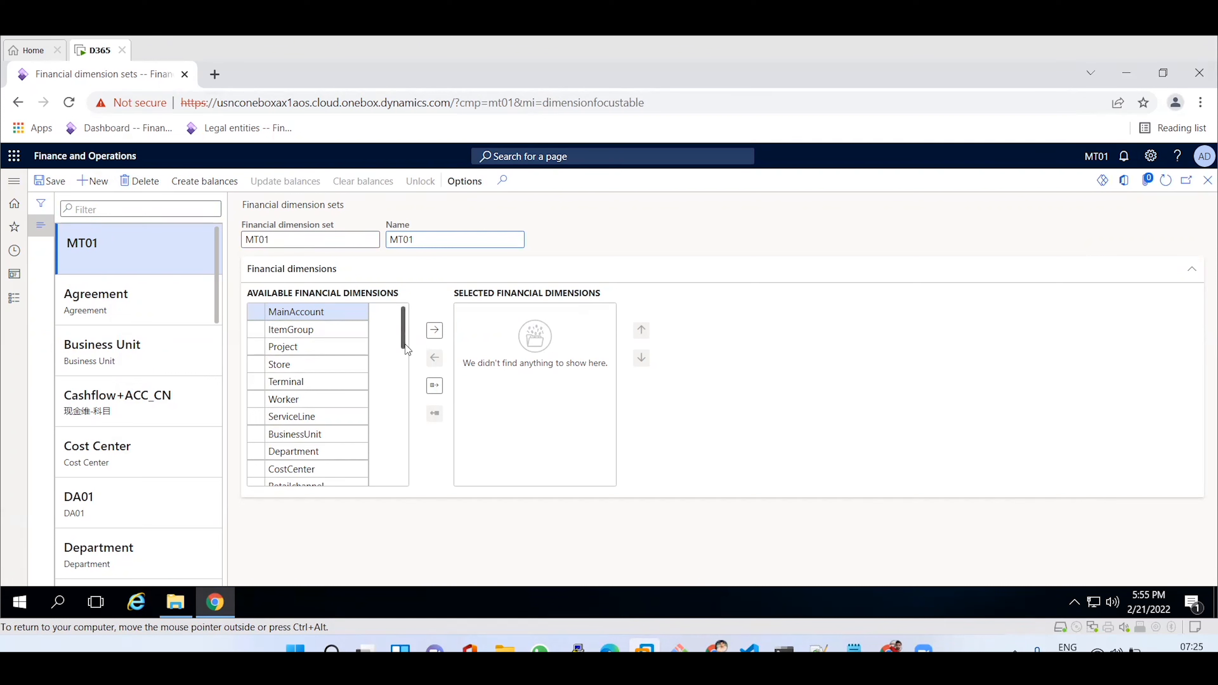
# - Add MainAccount, Project, Worker, BusinessUnit, Department and CostCenter to the MT01 dimension set and save it
pyautogui.moveTo(407, 348)
pyautogui.mouseDown()
pyautogui.moveTo(404, 482)
pyautogui.moveTo(408, 335)
pyautogui.mouseUp()
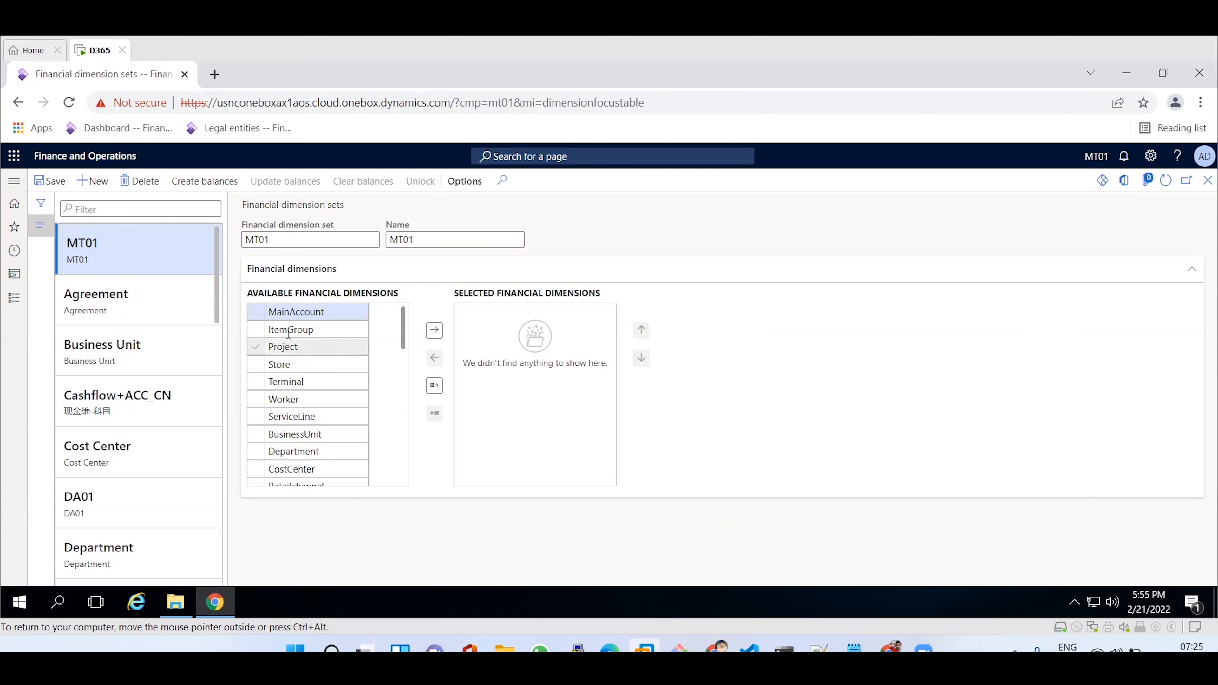
pyautogui.click(261, 316)
pyautogui.click(261, 348)
pyautogui.click(256, 403)
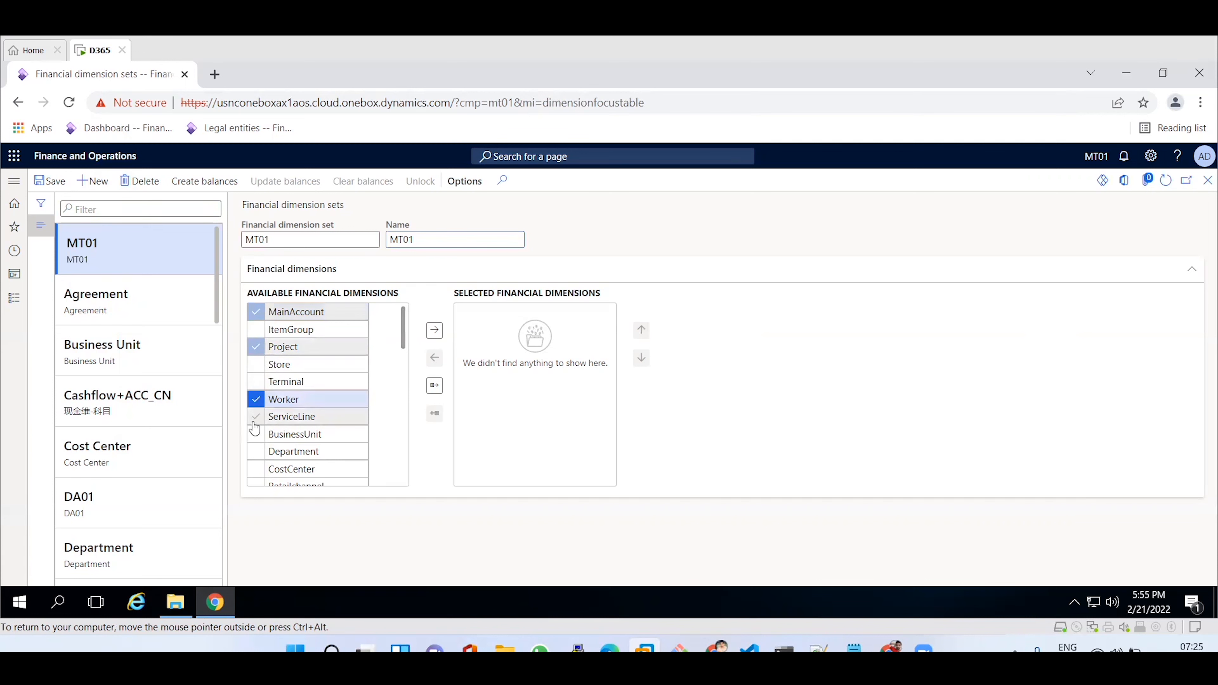
pyautogui.click(255, 436)
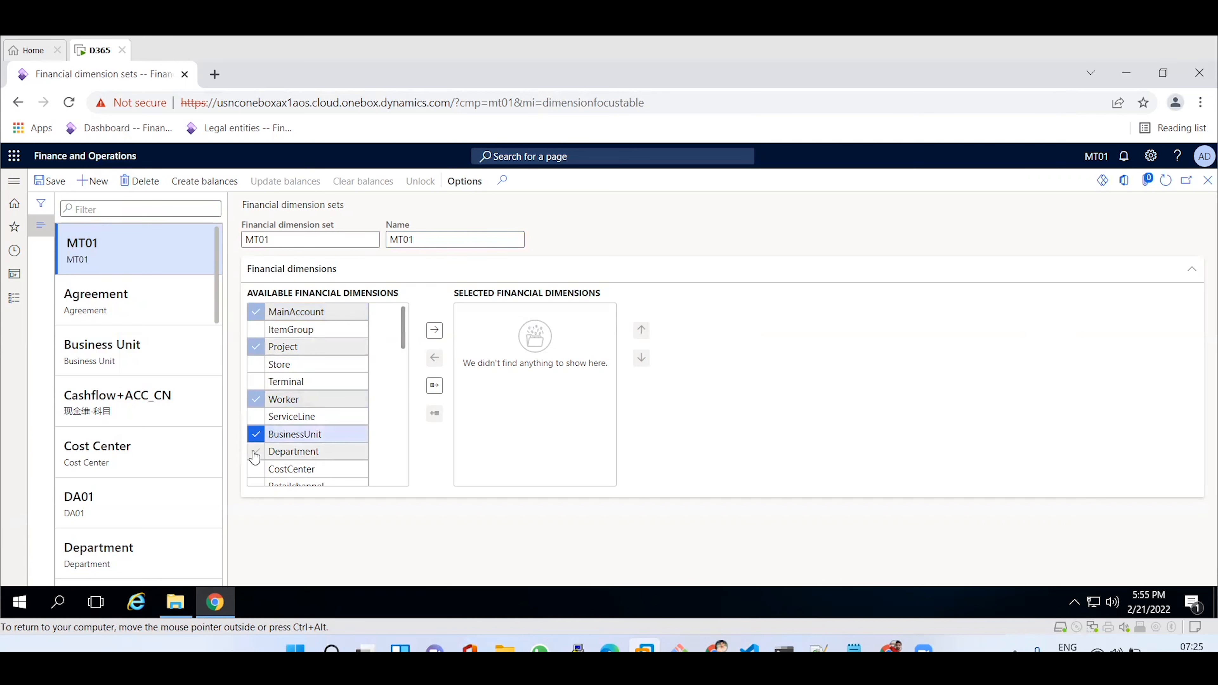
pyautogui.click(254, 457)
pyautogui.click(255, 470)
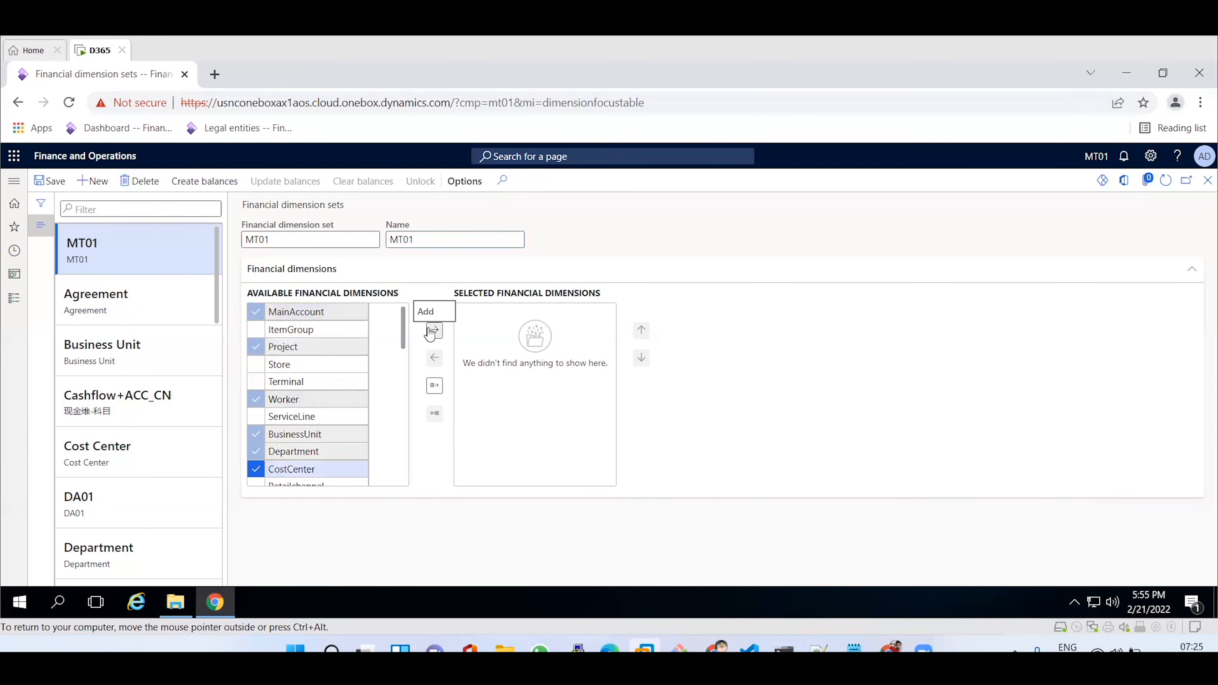
pyautogui.click(431, 333)
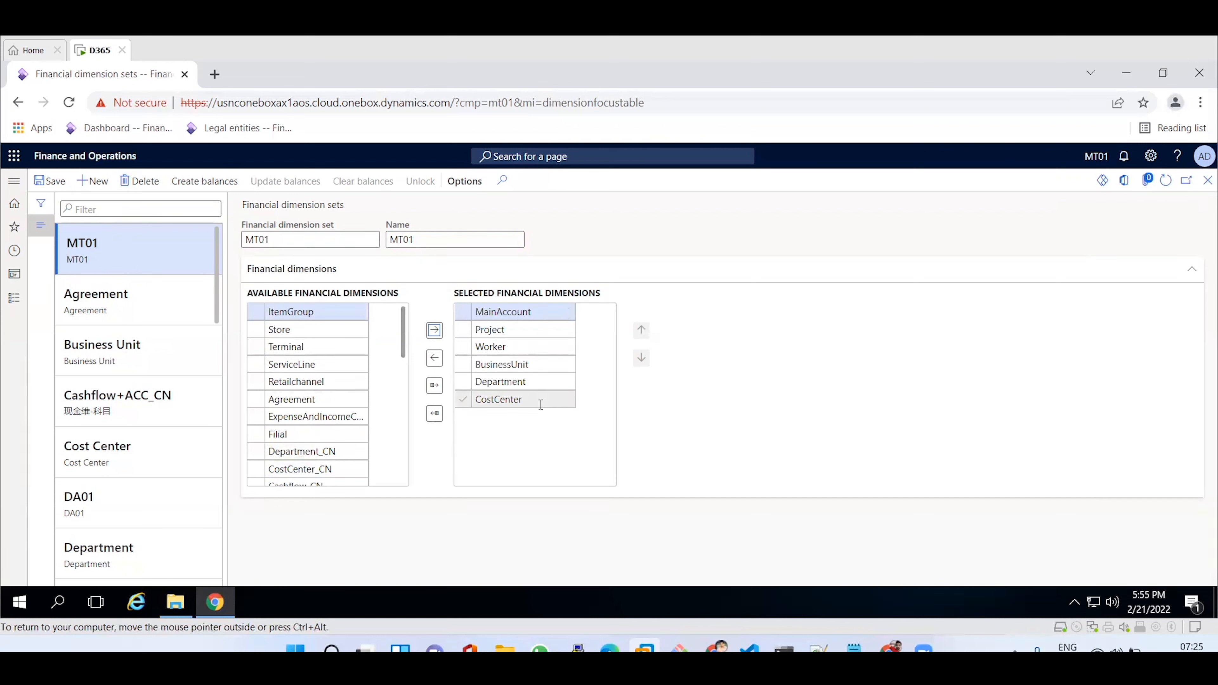
pyautogui.click(52, 185)
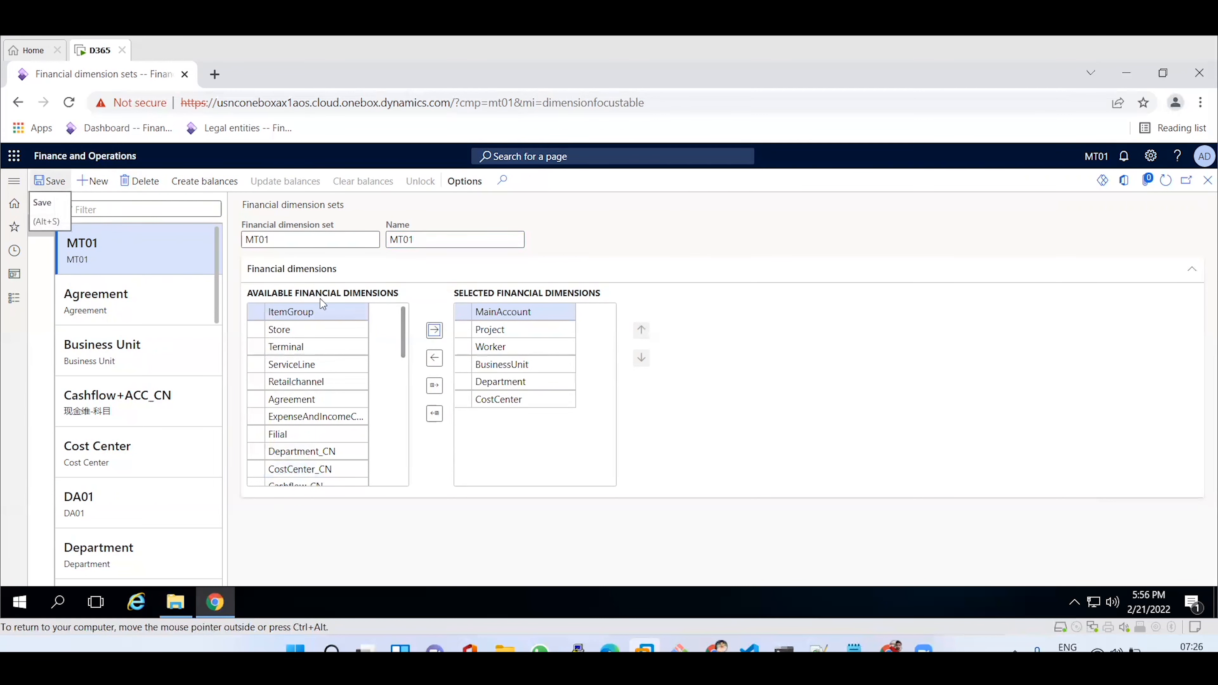
# - Create the balances for dimension set MT01 across all legal entities and refresh the page data
pyautogui.click(205, 183)
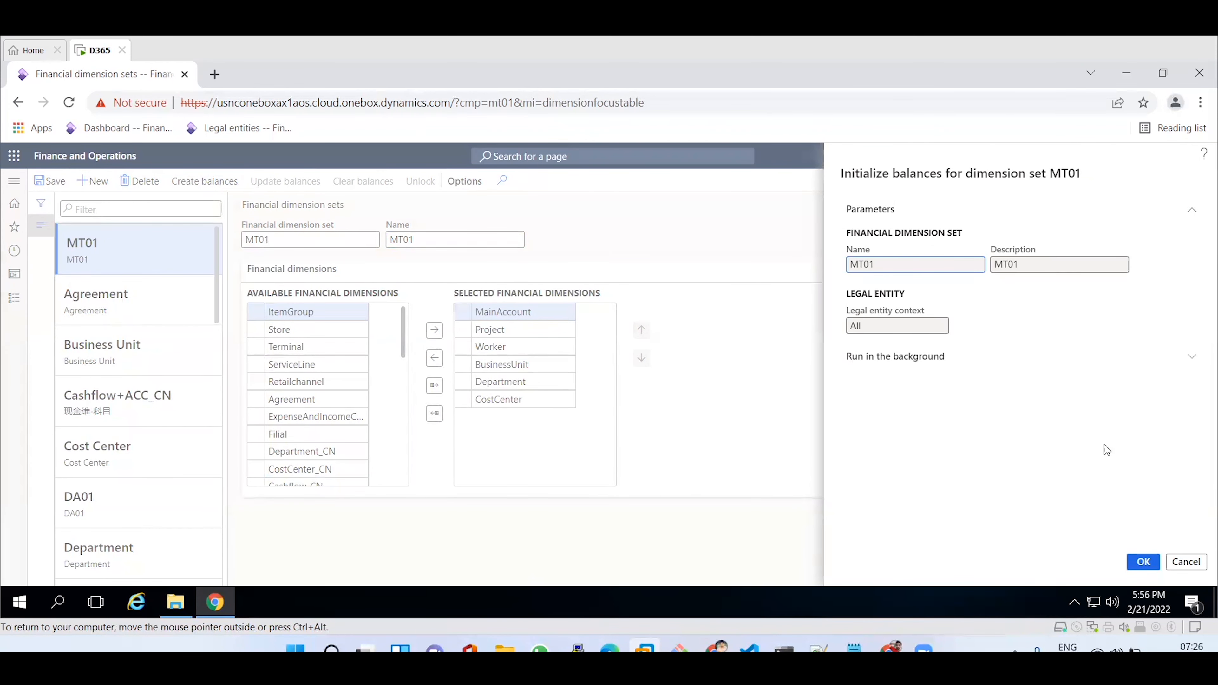
pyautogui.click(1136, 560)
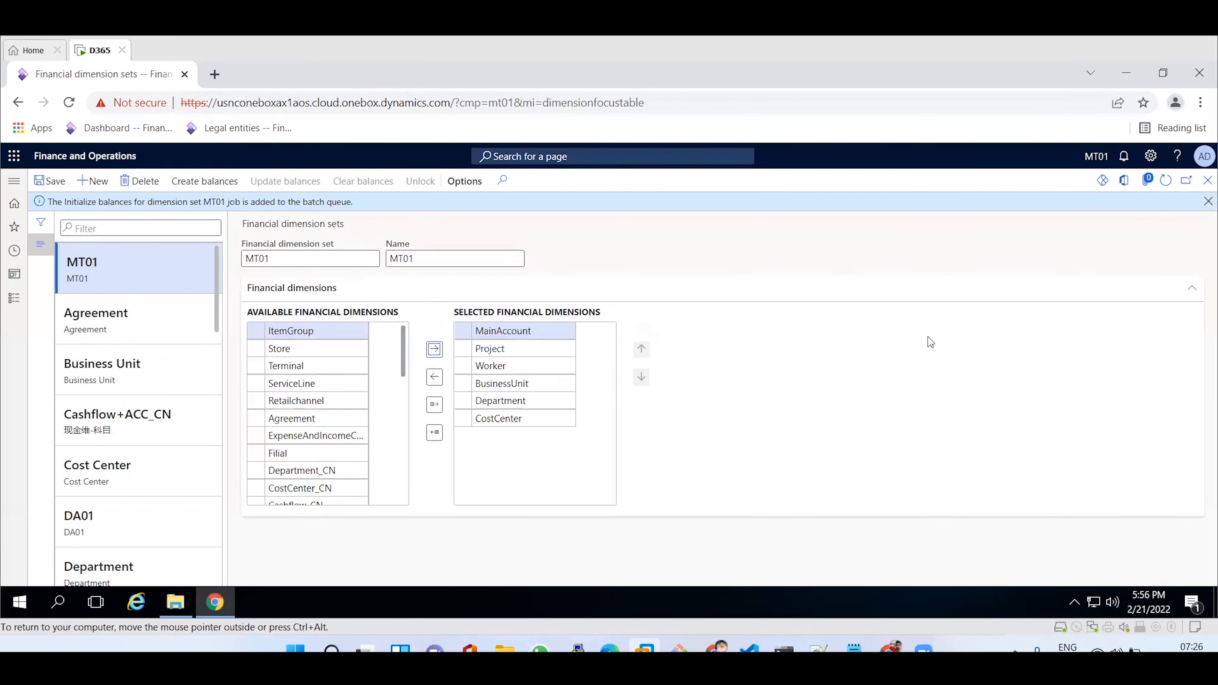
pyautogui.click(1166, 182)
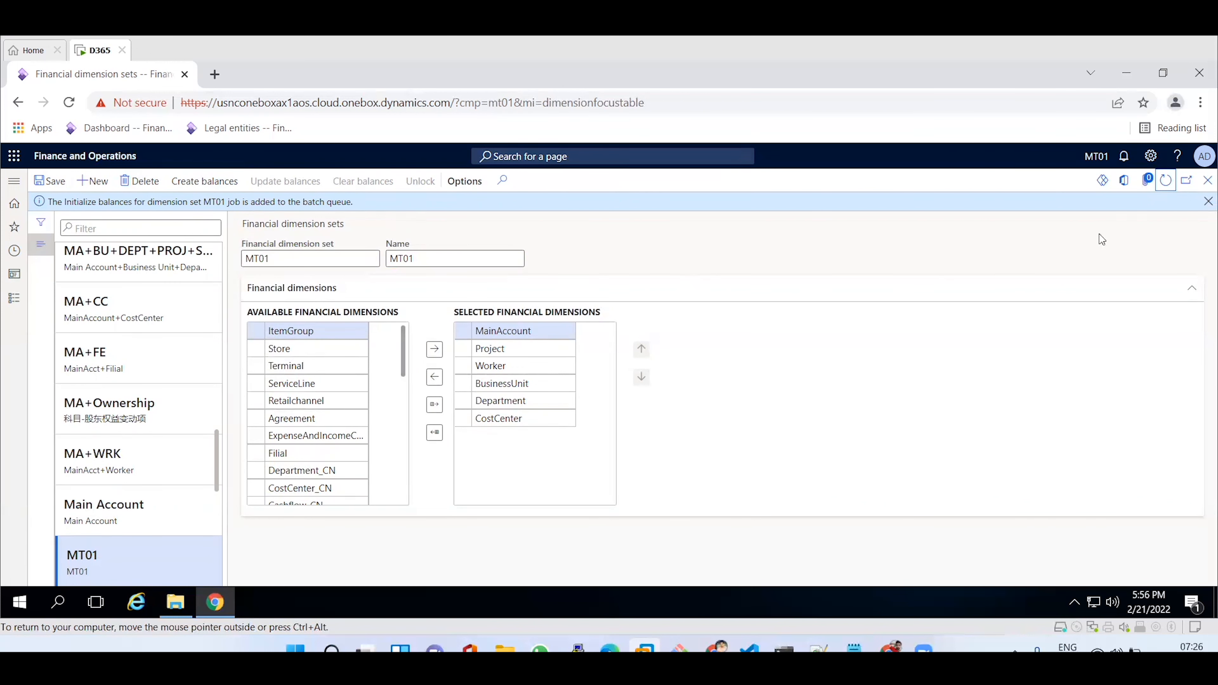
pyautogui.click(1166, 188)
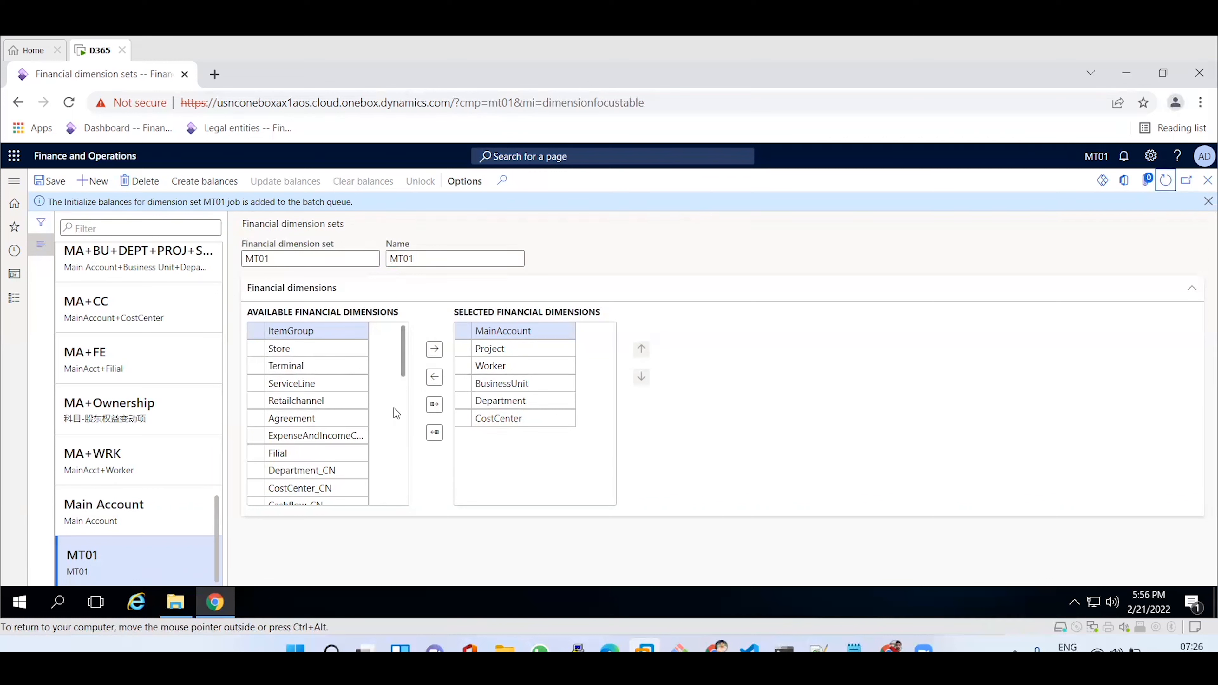
pyautogui.click(475, 368)
pyautogui.click(1169, 179)
pyautogui.click(1169, 179)
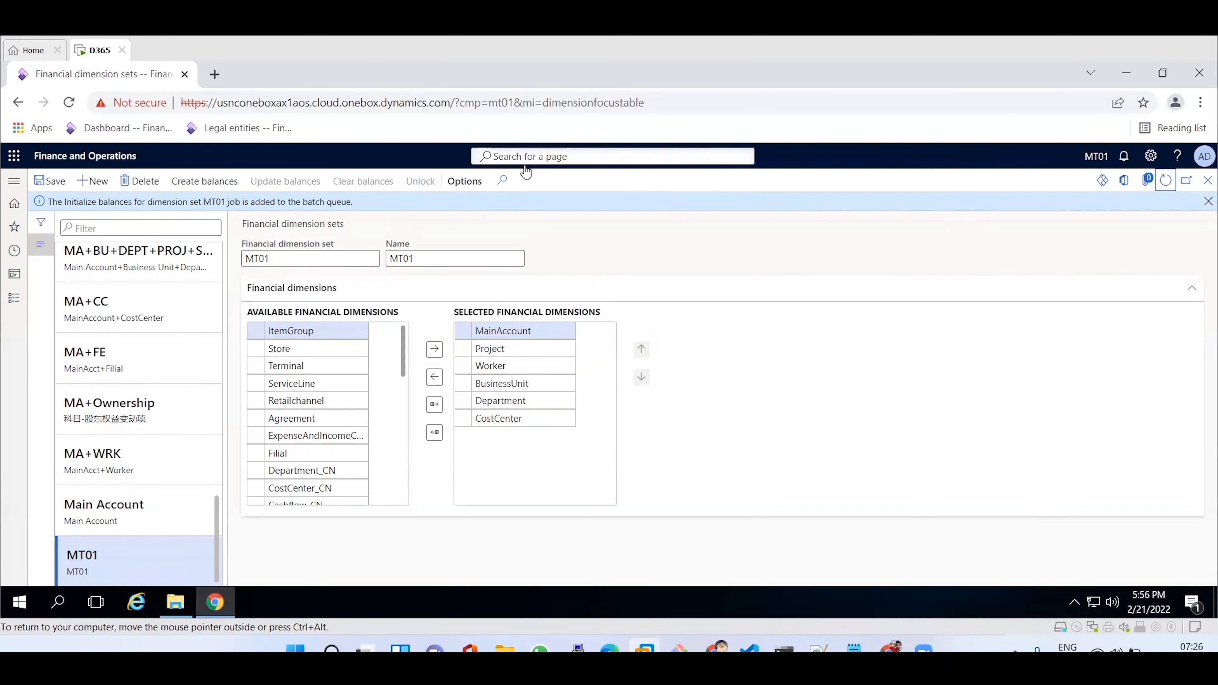
# - Duplicate the Financial dimension sets page in a second browser tab and return to the original tab
pyautogui.rightClick(112, 81)
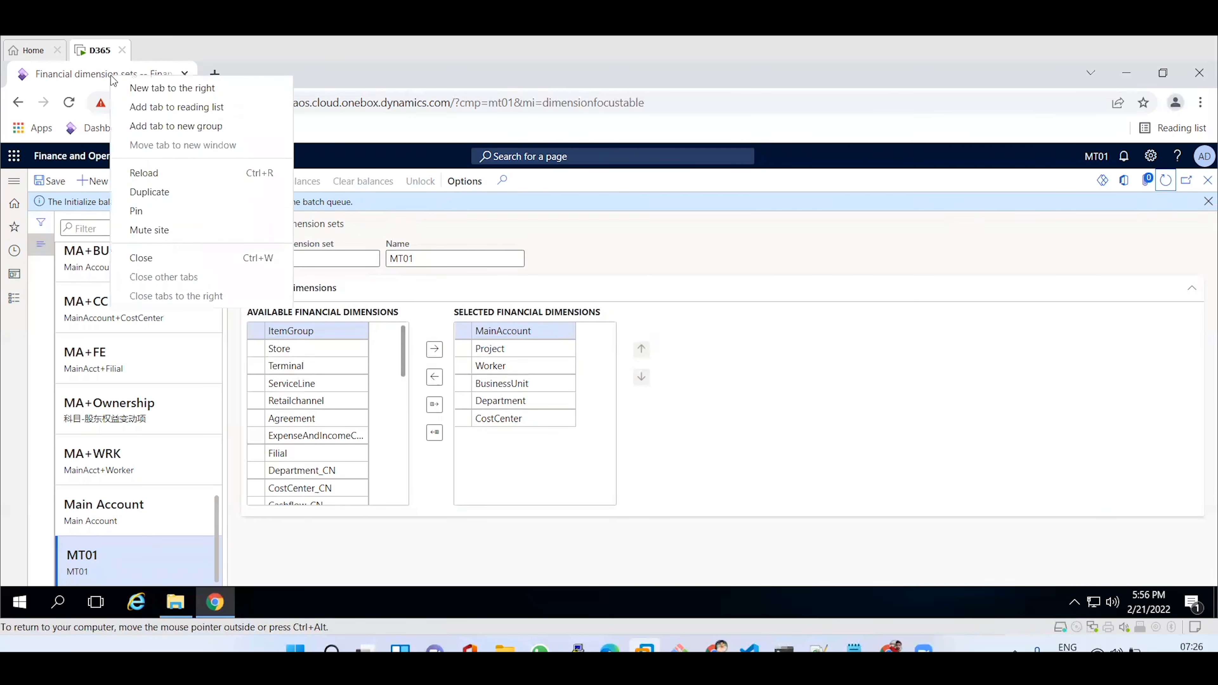
pyautogui.click(160, 195)
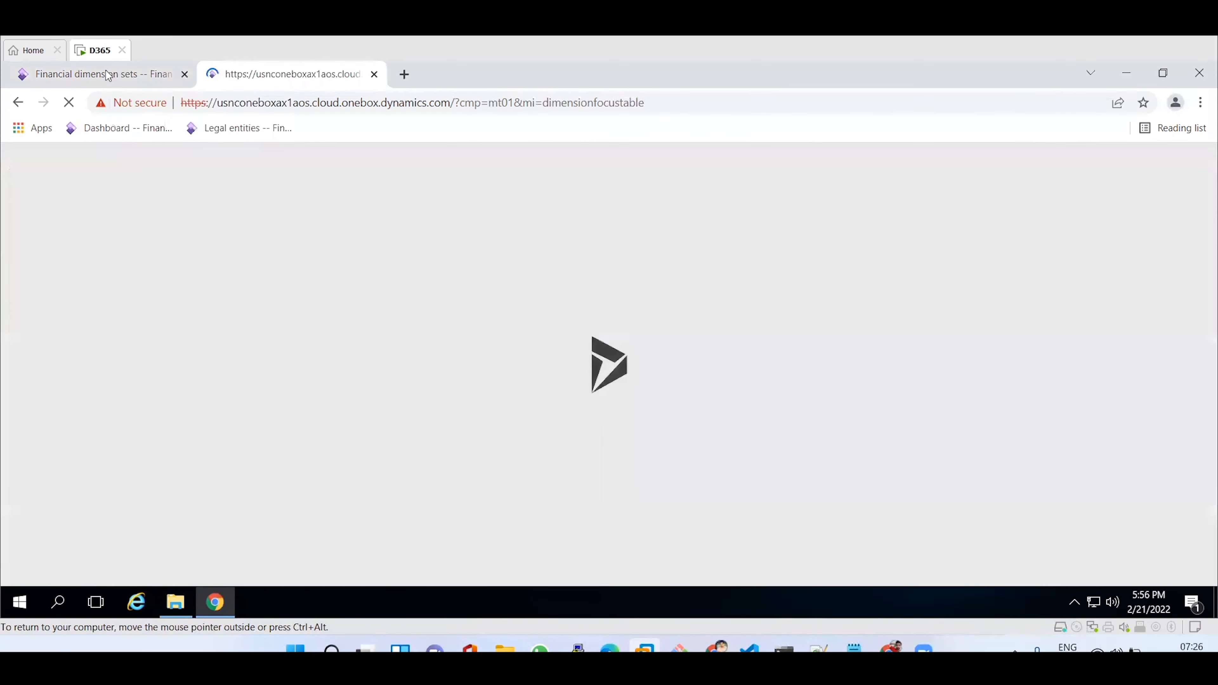
pyautogui.click(106, 70)
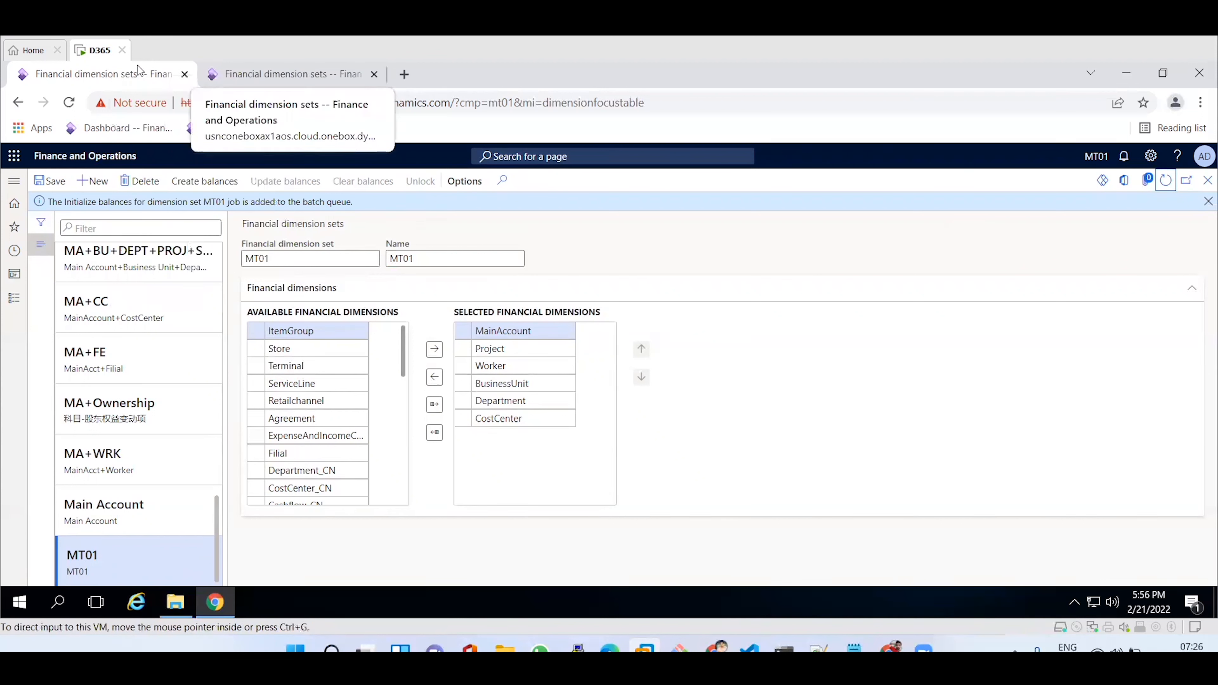
# - Refresh and reload the original Financial dimension sets page, and reopen set MT01 to check its balance options
pyautogui.click(1167, 188)
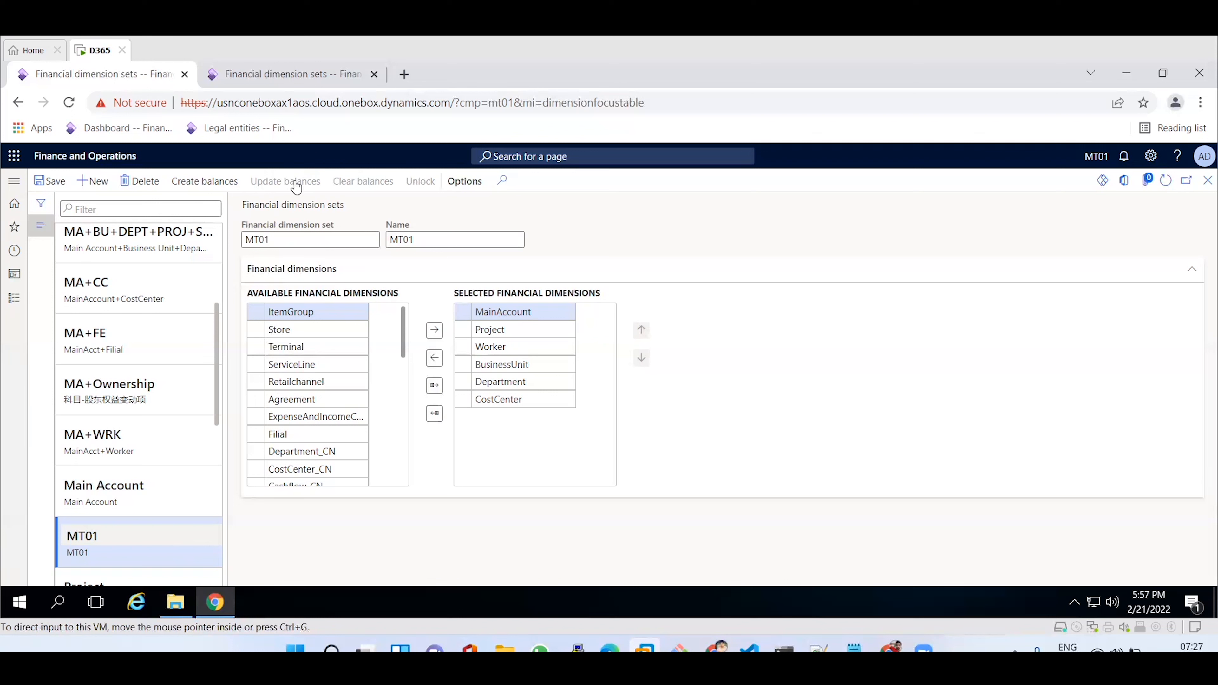
pyautogui.click(1166, 188)
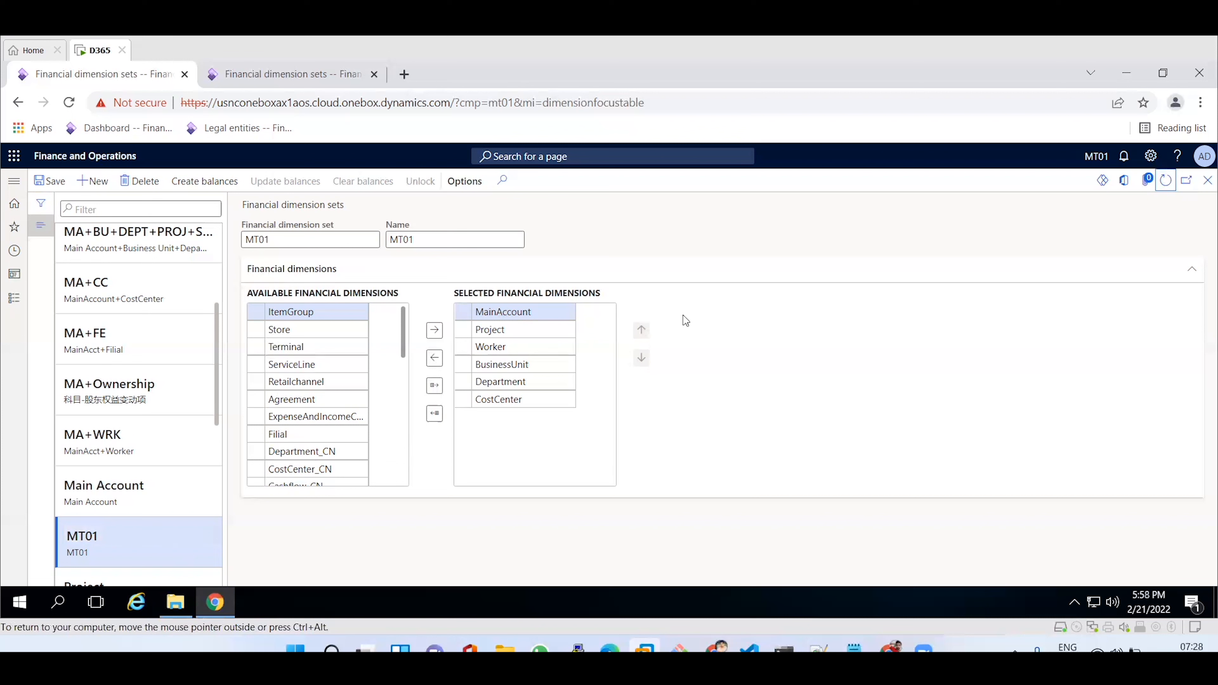
pyautogui.click(1170, 179)
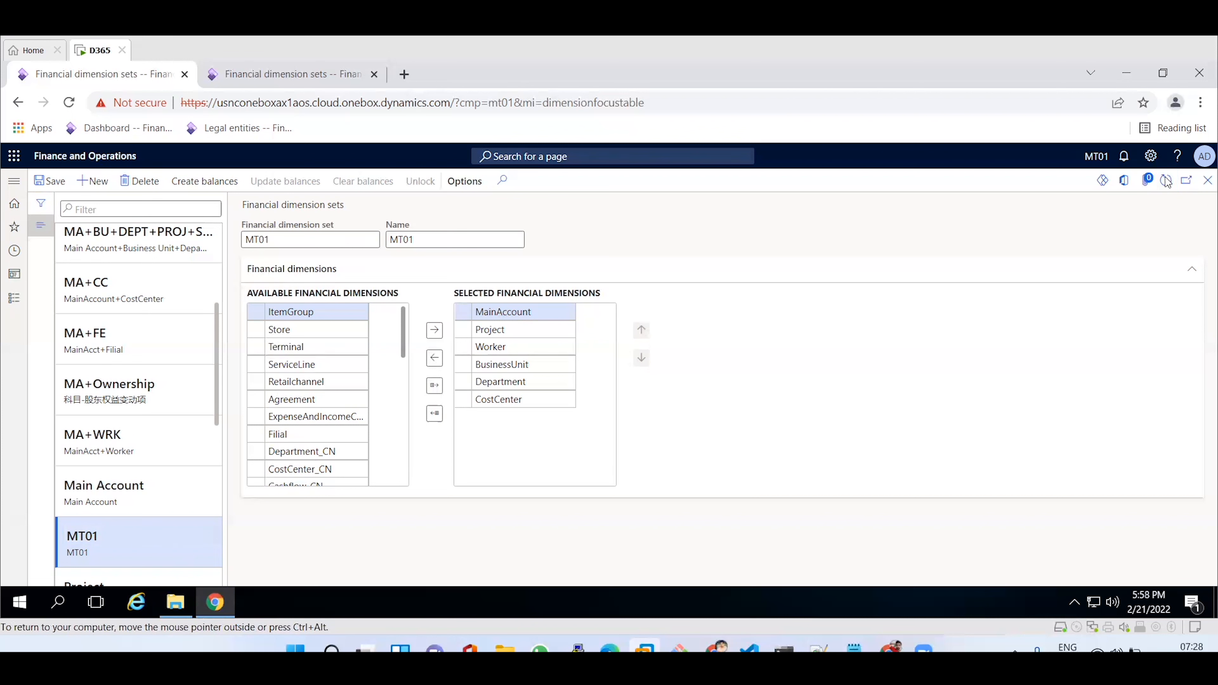
pyautogui.click(67, 104)
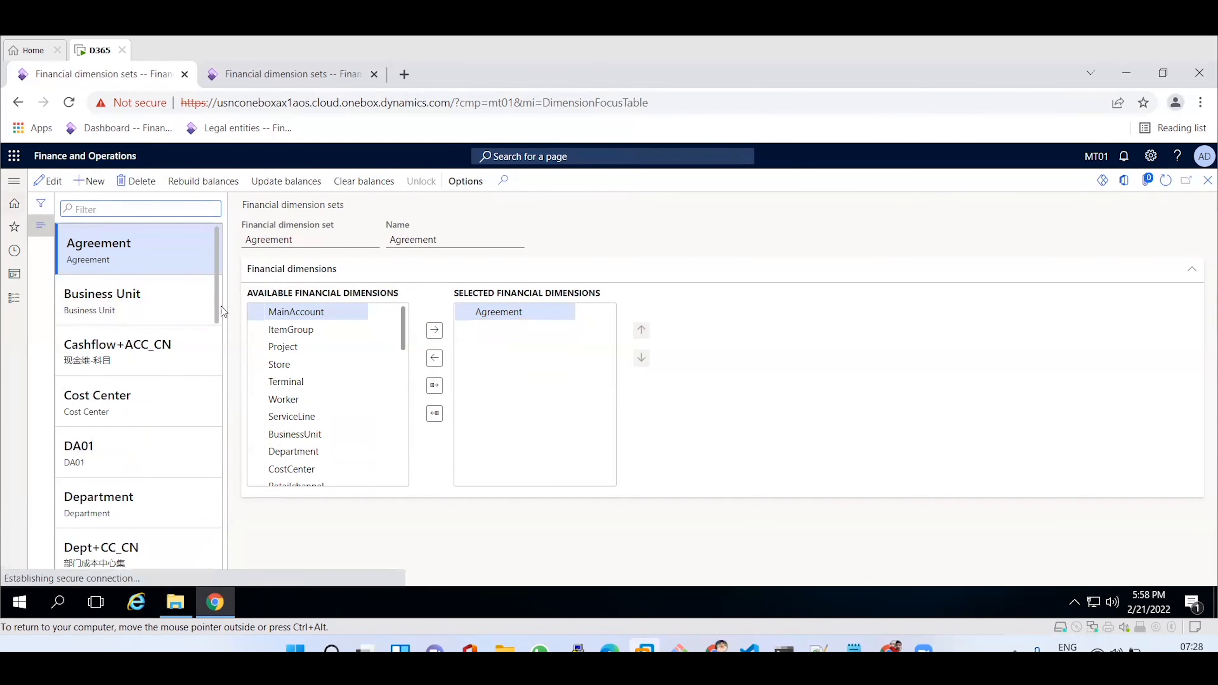
pyautogui.moveTo(219, 299); pyautogui.dragTo(226, 607)
pyautogui.click(123, 262)
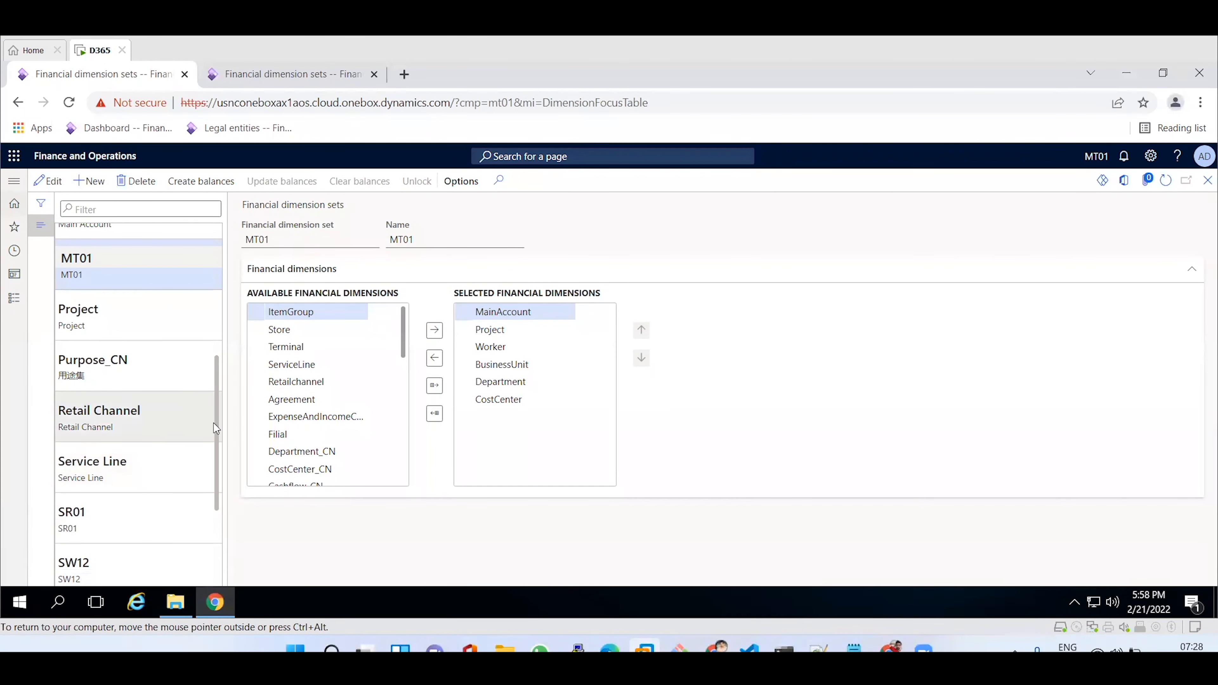
# - Open the INPL dimension set to examine its selected financial dimensions
pyautogui.scroll(1, 215, 423)
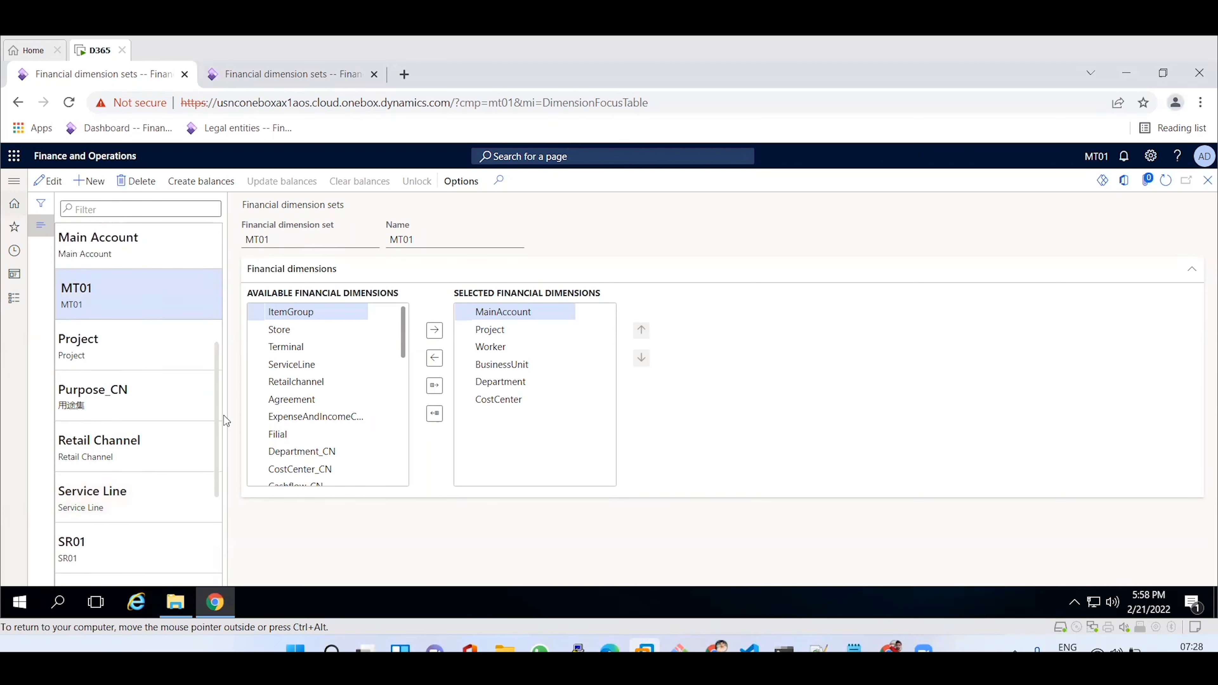
pyautogui.scroll(8, 227, 421)
pyautogui.scroll(10, 227, 345)
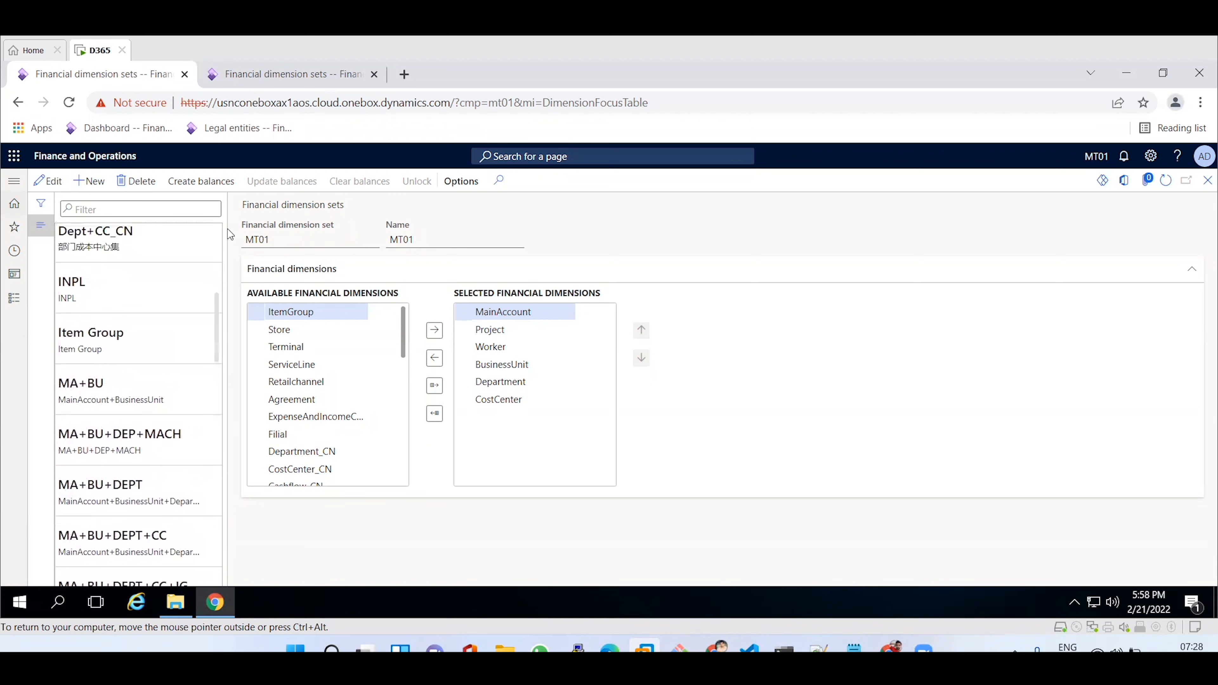
pyautogui.click(93, 292)
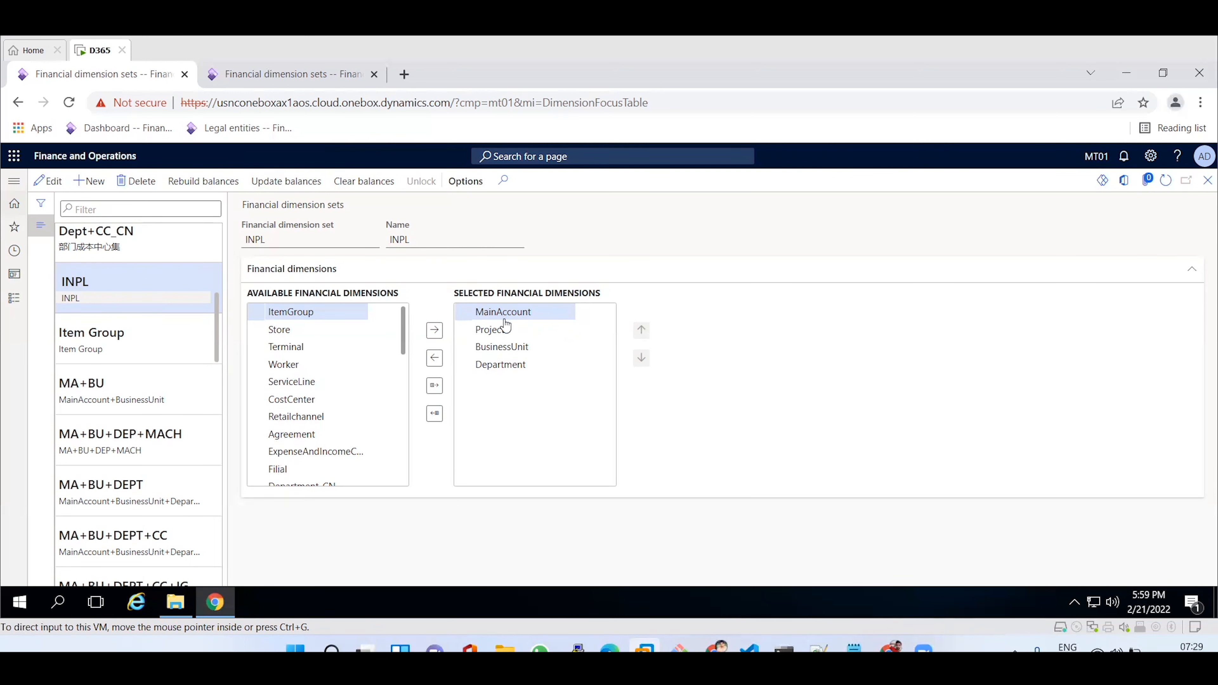
# - Open the General ledger Trial balance inquiry in the duplicated browser tab
pyautogui.click(271, 71)
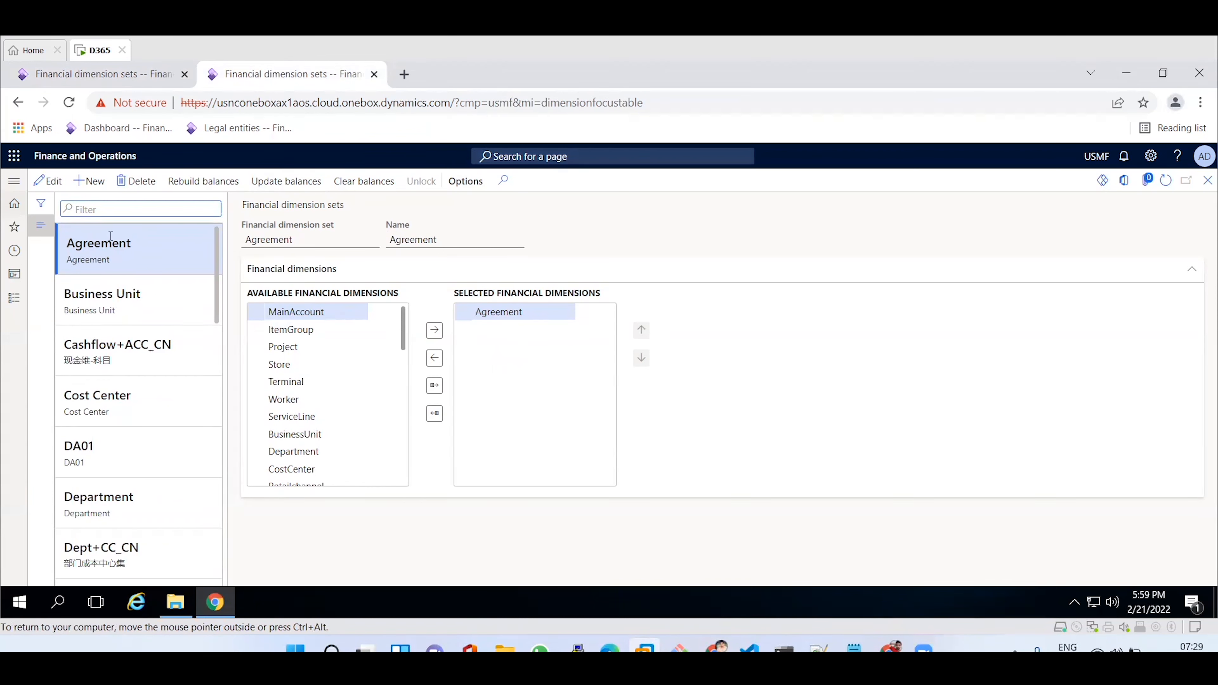
pyautogui.click(7, 184)
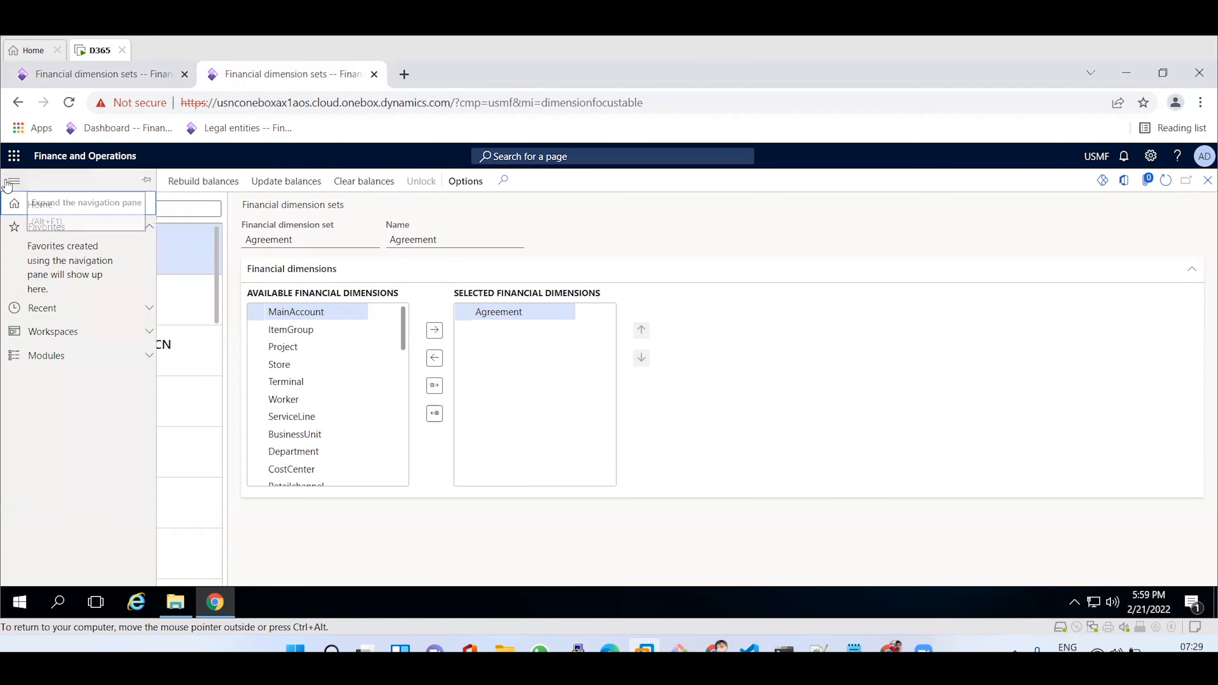
pyautogui.click(66, 359)
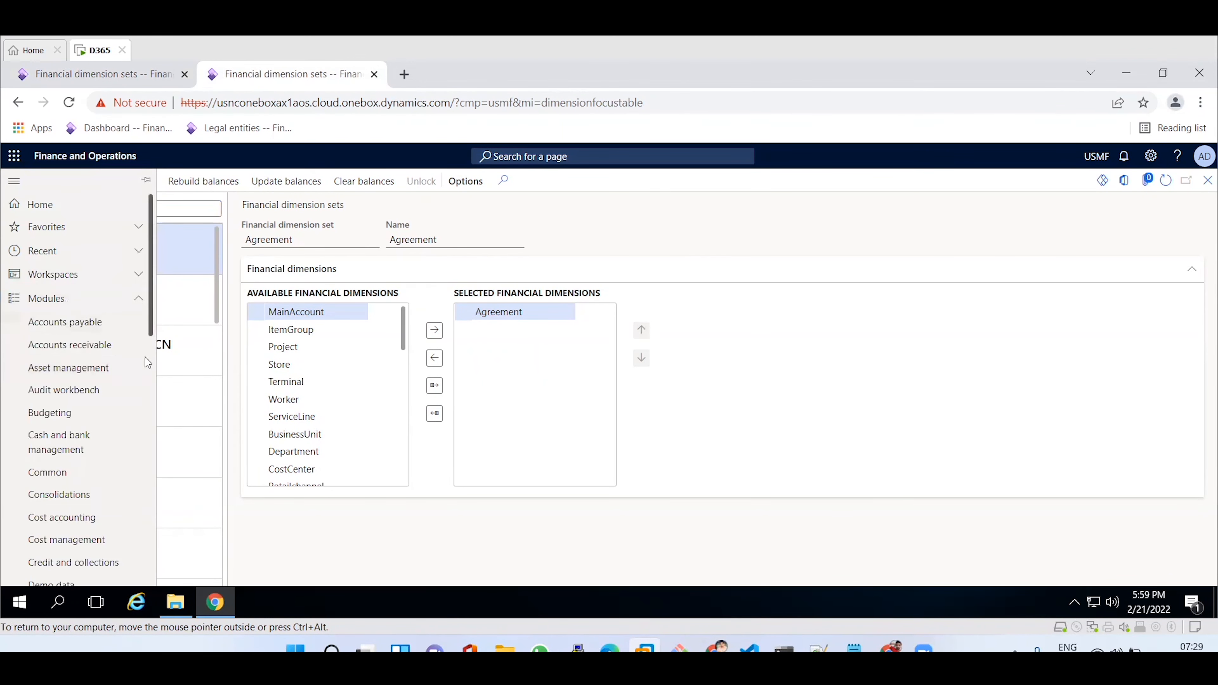
pyautogui.scroll(-6, 120, 364)
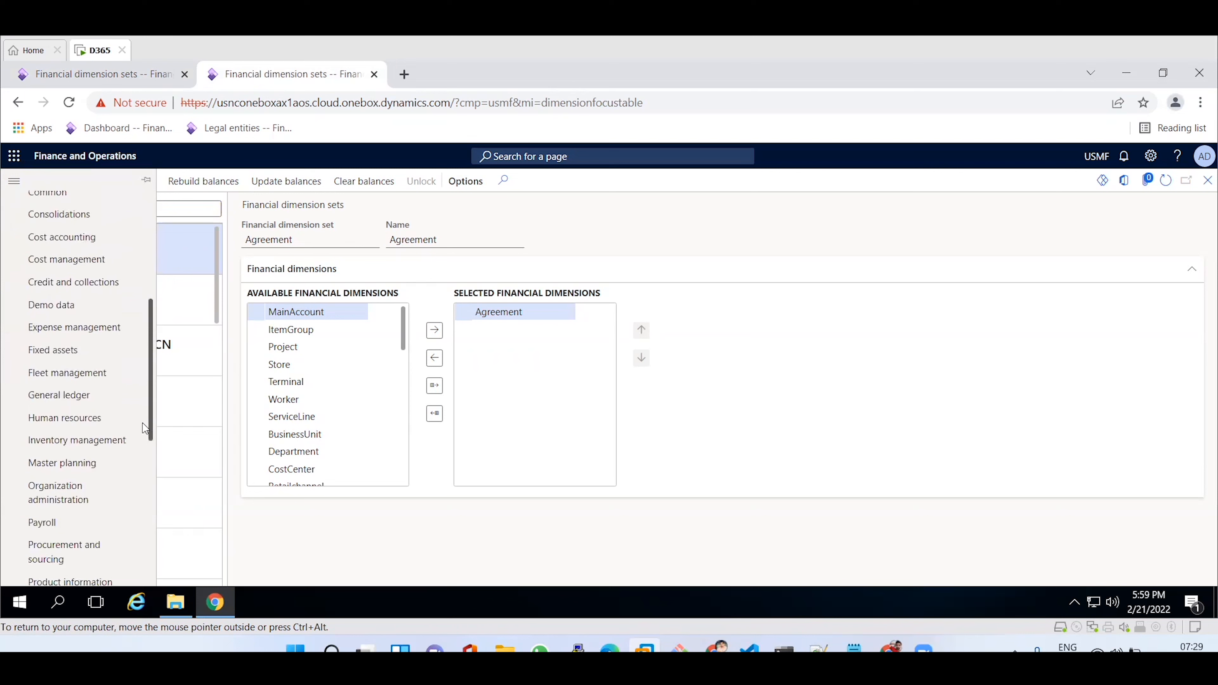
pyautogui.click(76, 388)
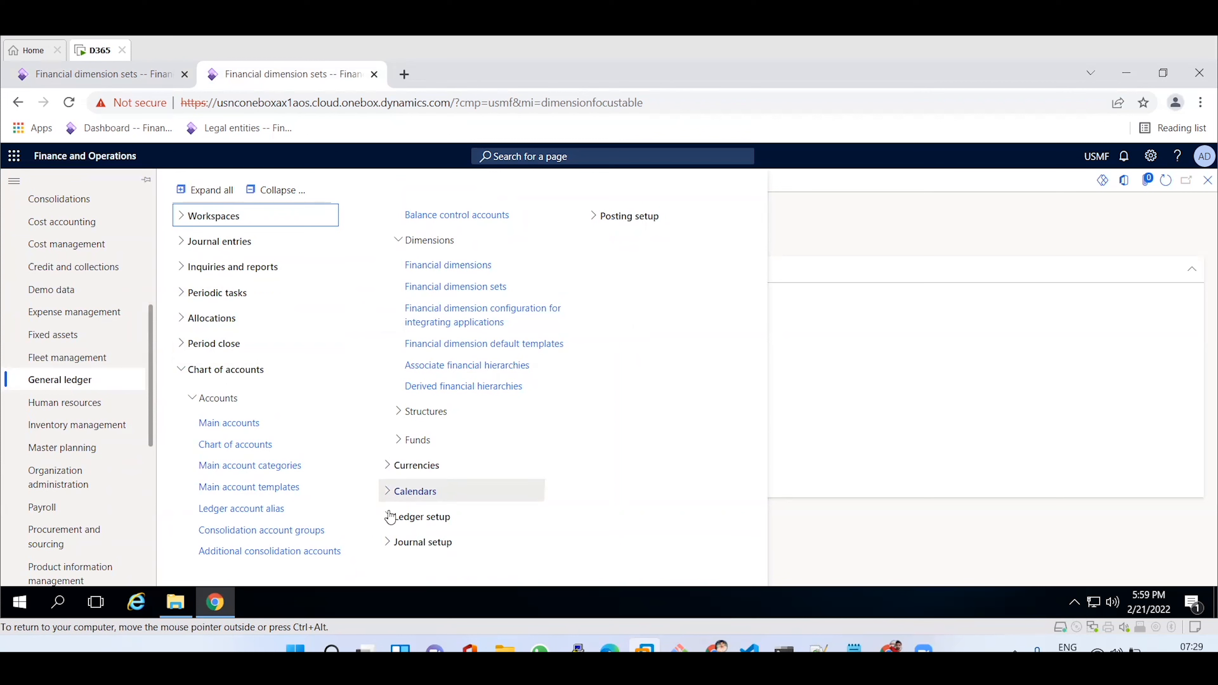
pyautogui.click(186, 272)
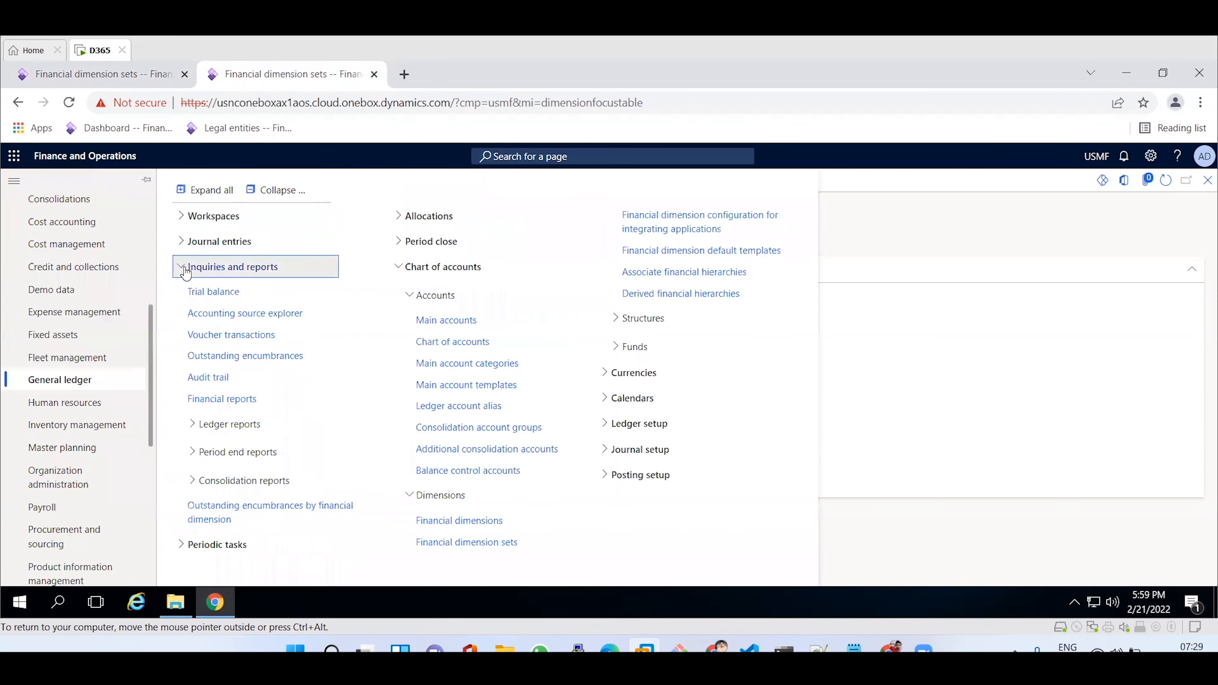
pyautogui.click(244, 300)
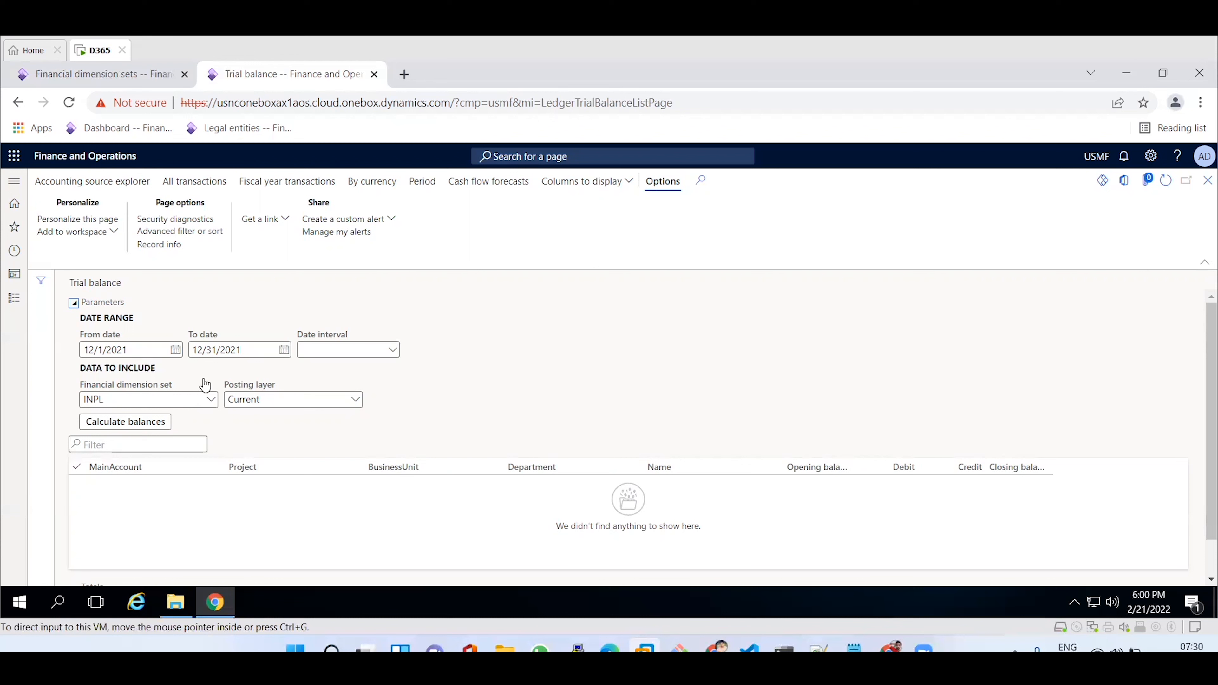
# - Try to calculate the trial balance with the financial dimension set left blank
pyautogui.click(80, 402)
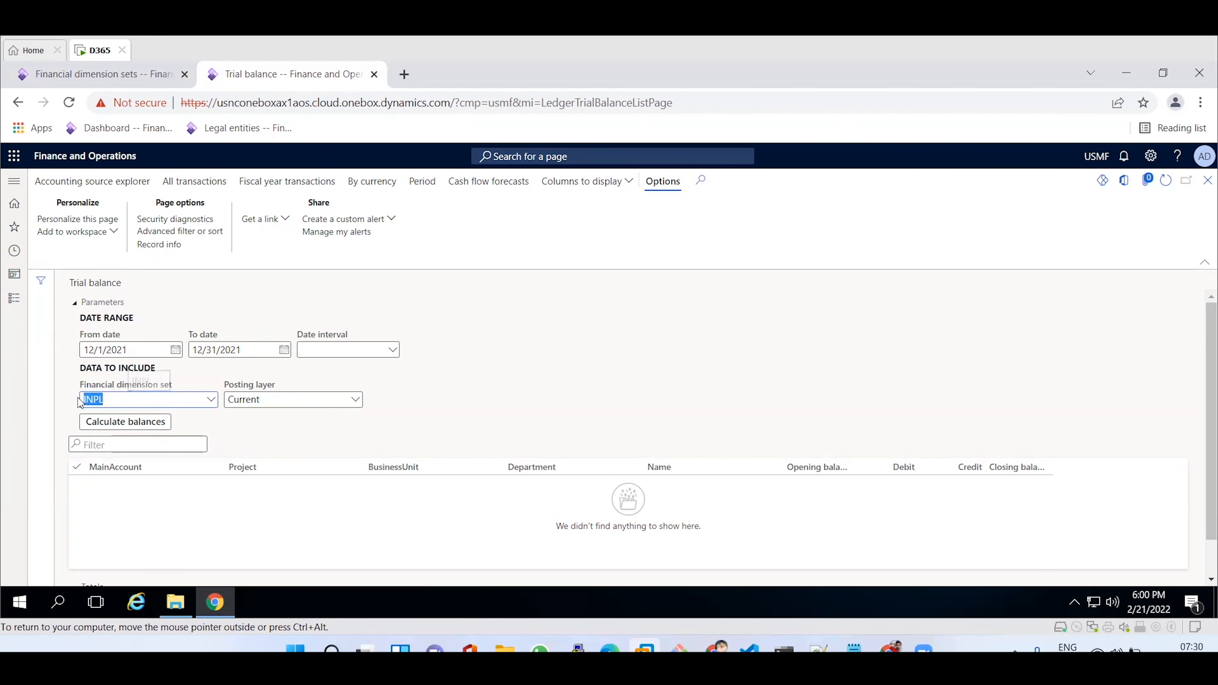
pyautogui.press('BackSpace')
pyautogui.click(118, 423)
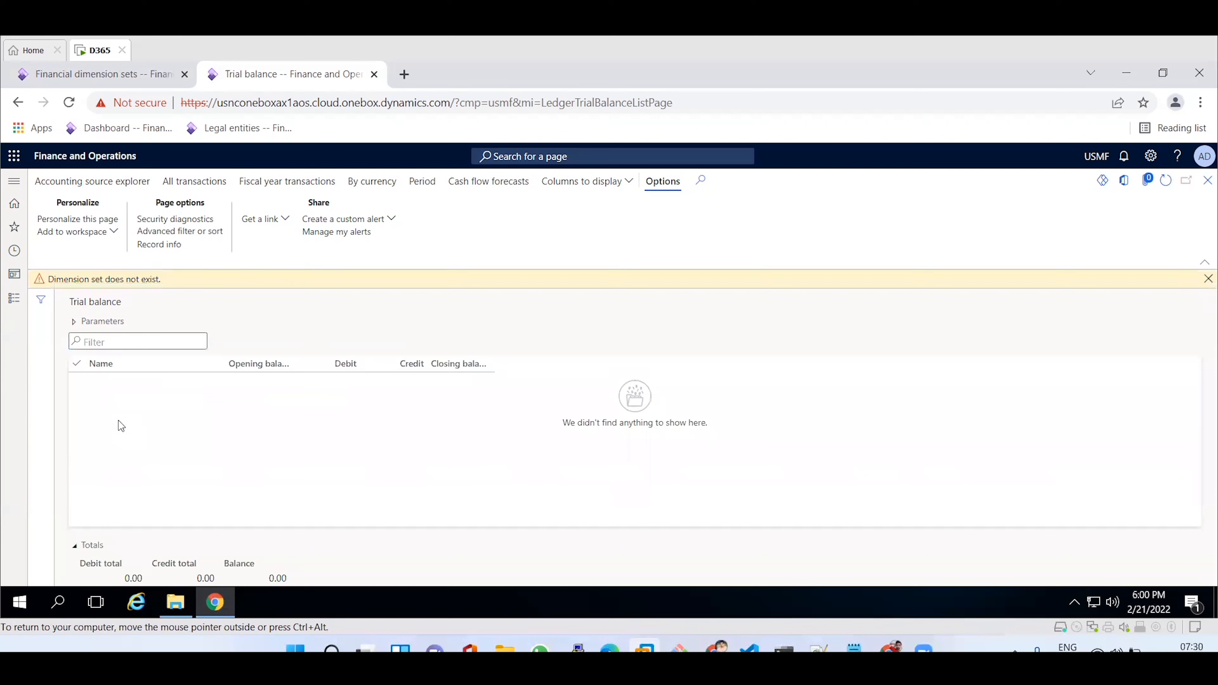
pyautogui.moveTo(161, 279); pyautogui.dragTo(118, 277)
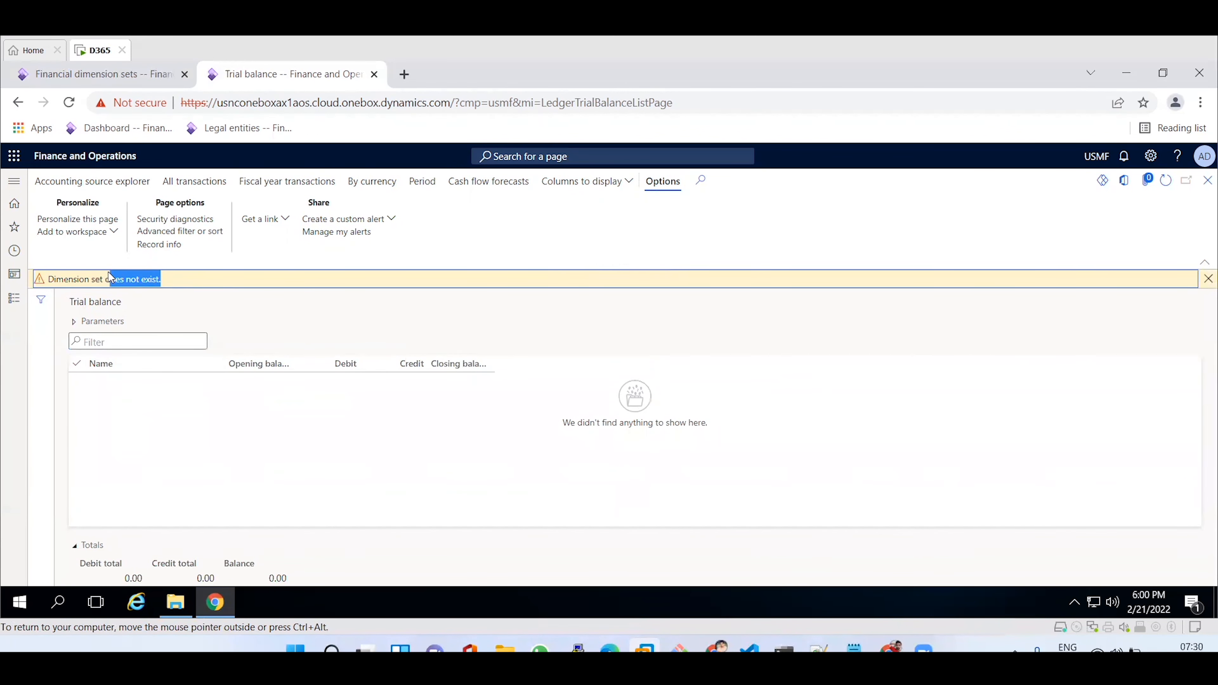
# - Set the trial balance's financial dimension set to MT01 and calculate the balances
pyautogui.click(74, 322)
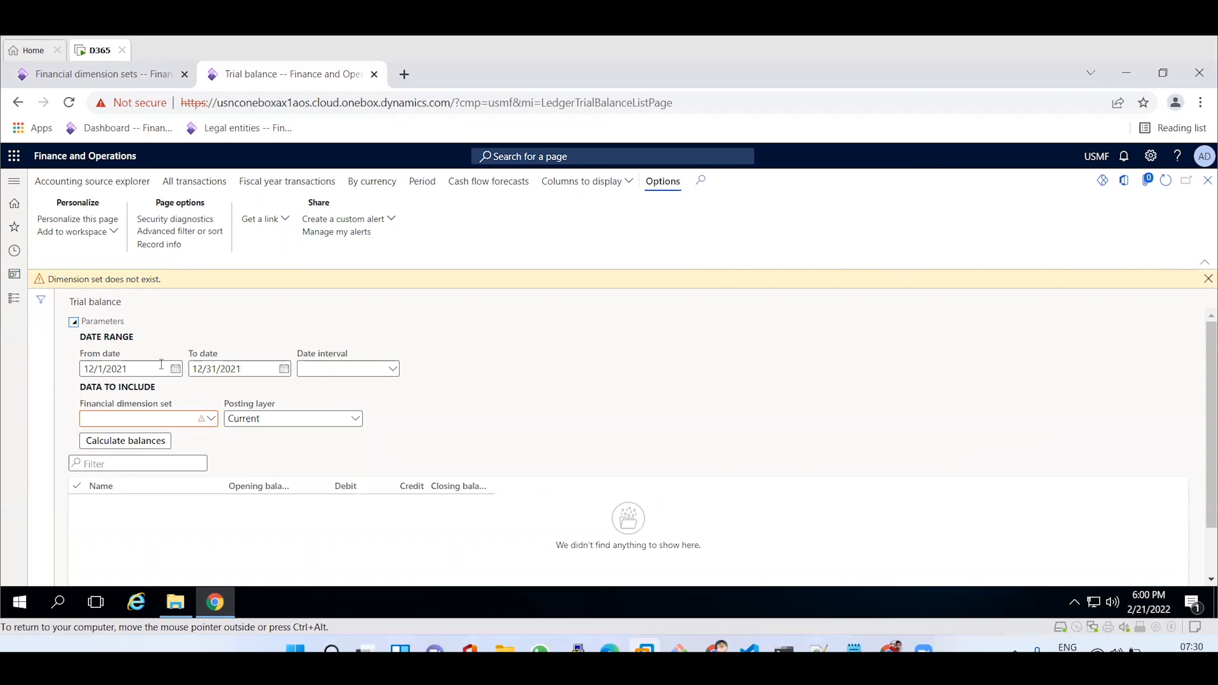
pyautogui.click(213, 421)
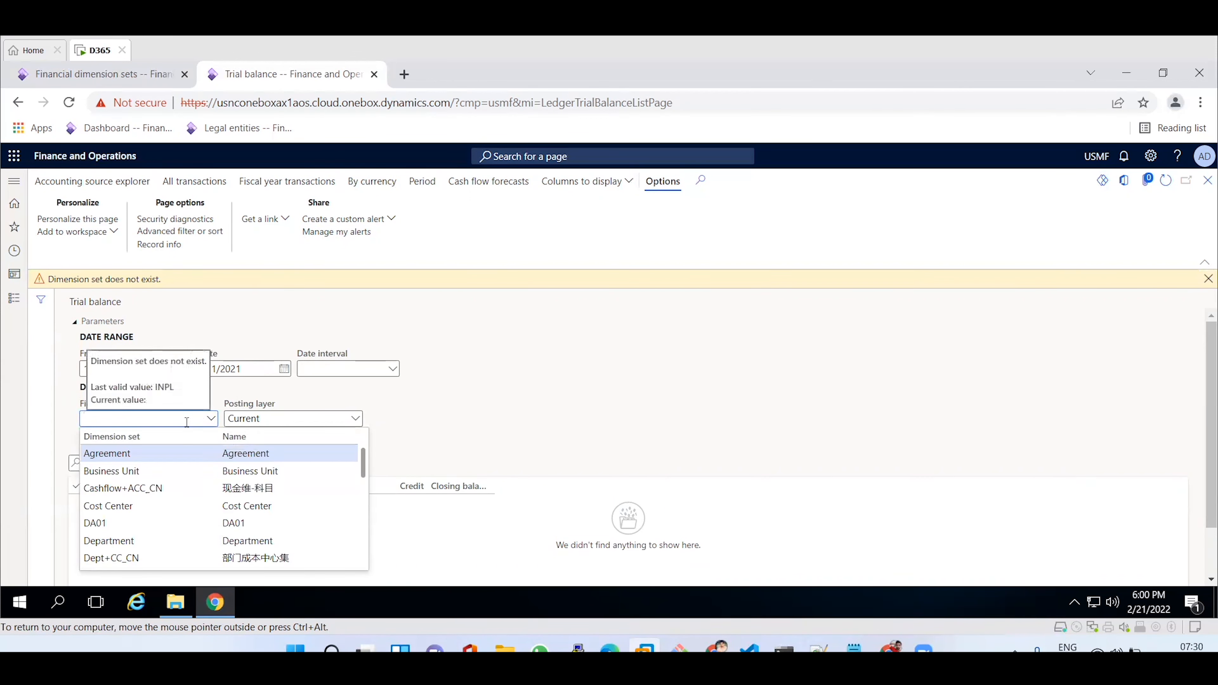
pyautogui.write('mt')
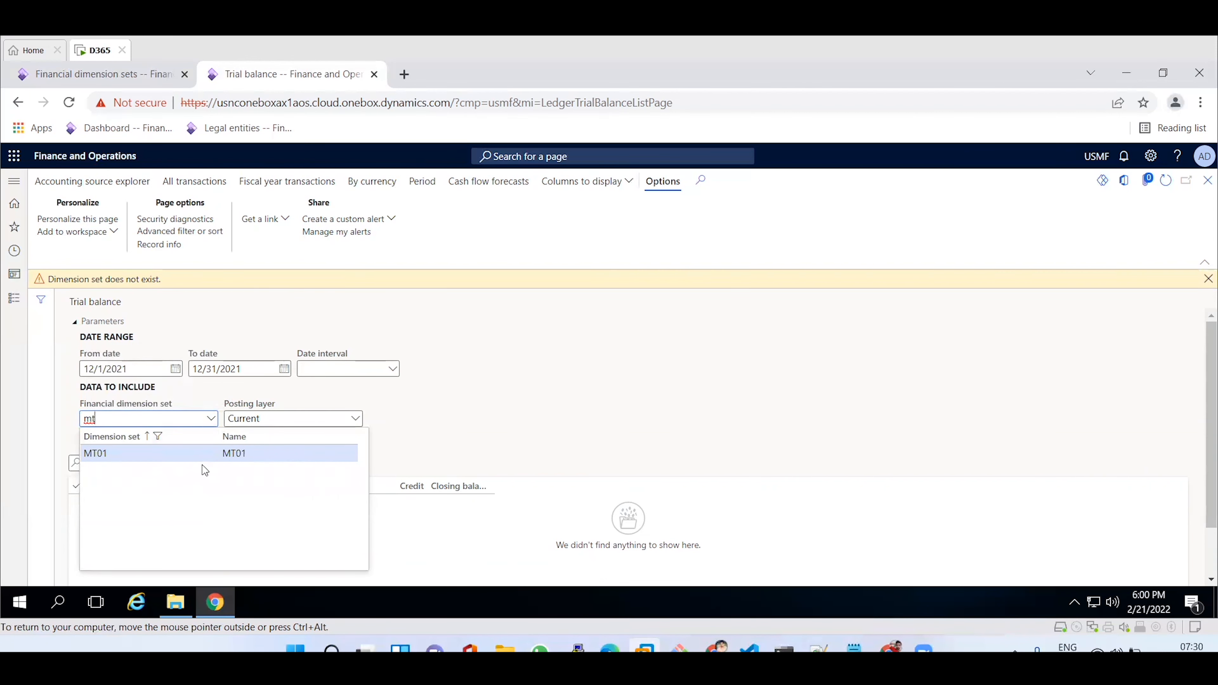
pyautogui.click(189, 453)
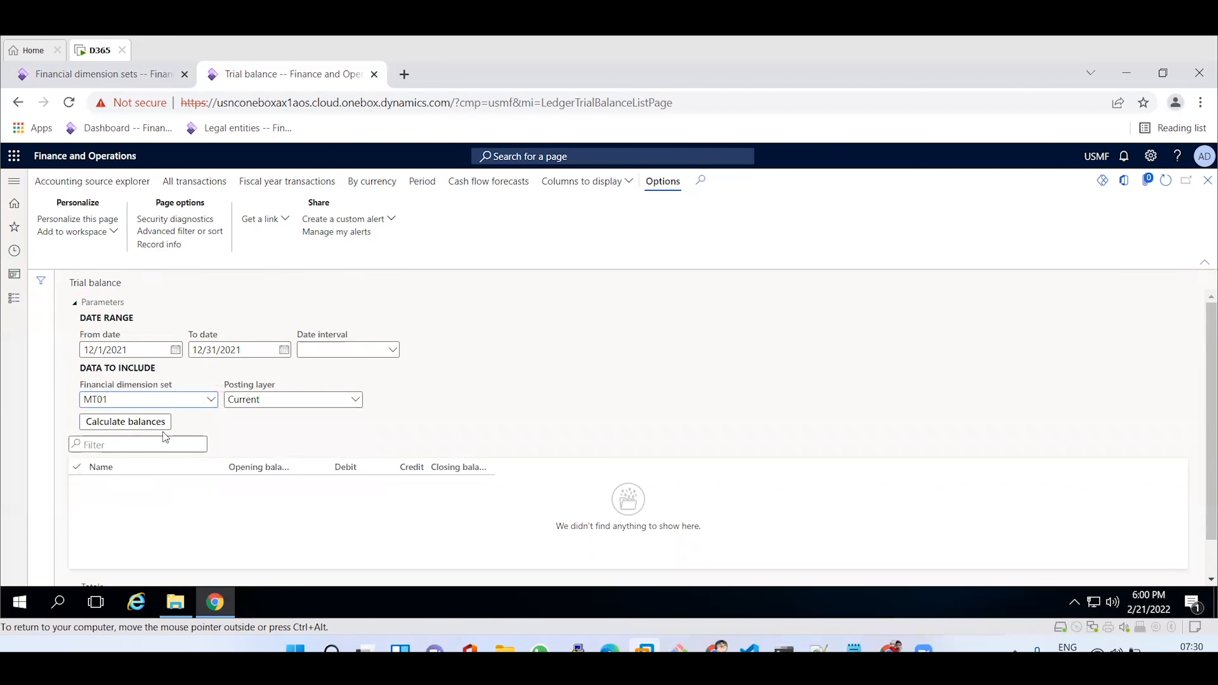
pyautogui.click(140, 423)
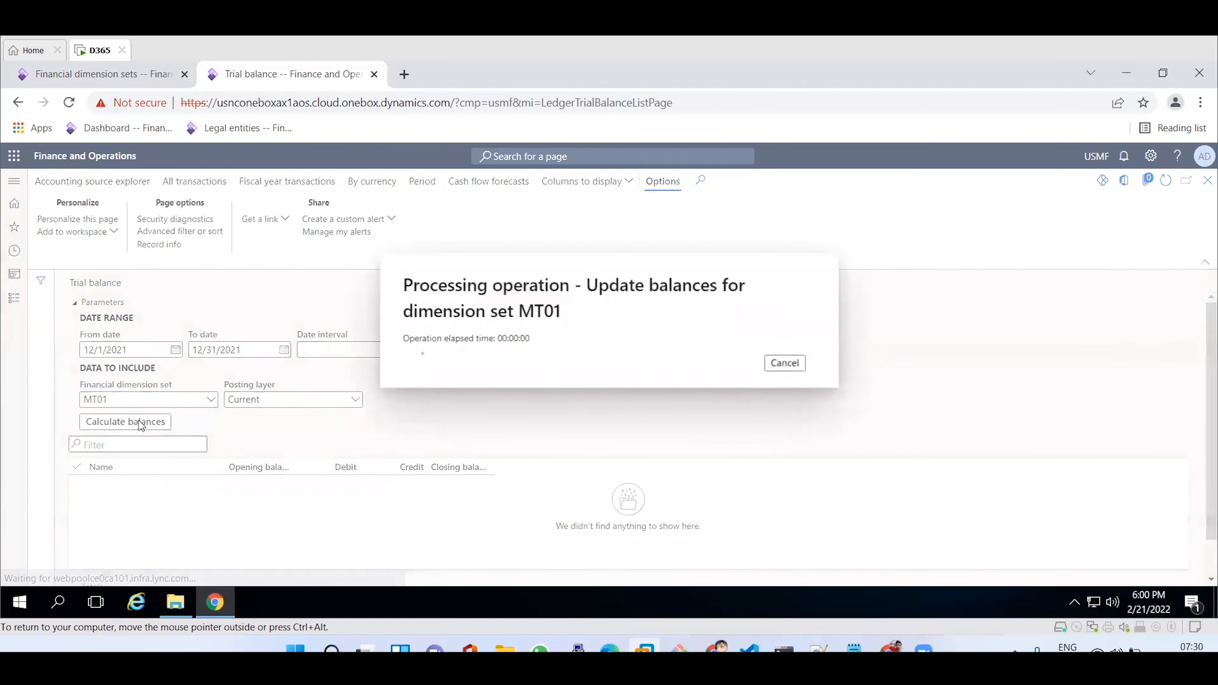
# - Examine the calculated trial balance by dimension column, including the department 022 entry for main account 110180
pyautogui.click(73, 81)
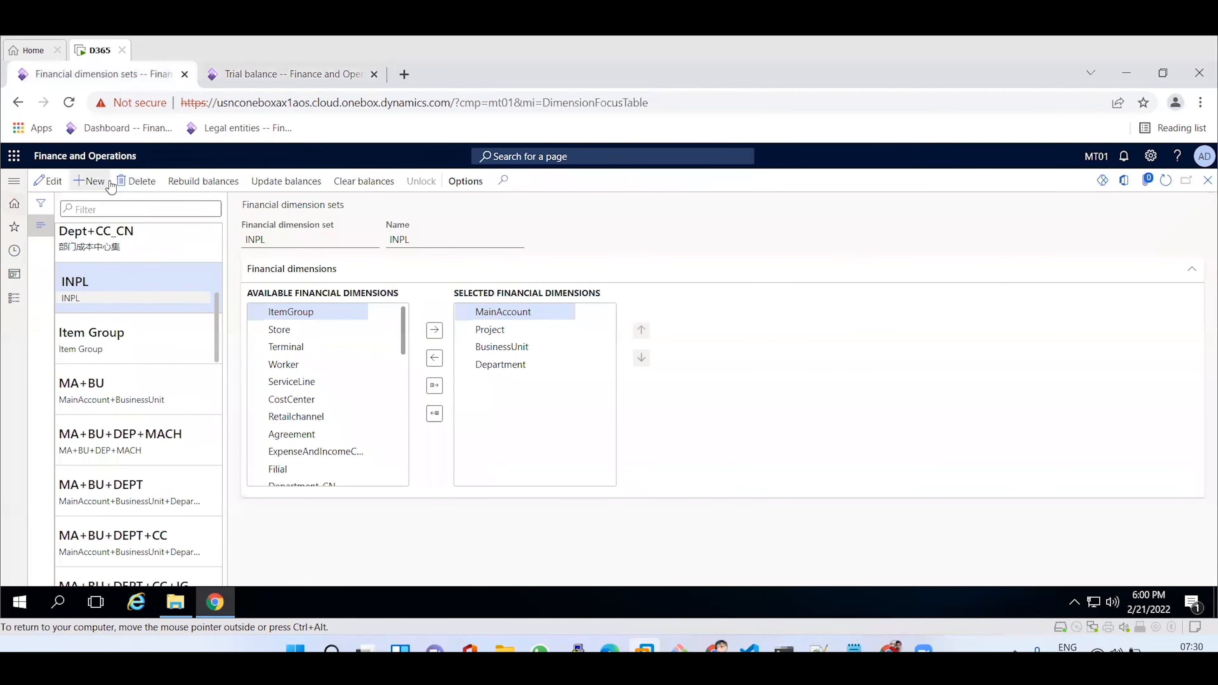
pyautogui.click(270, 76)
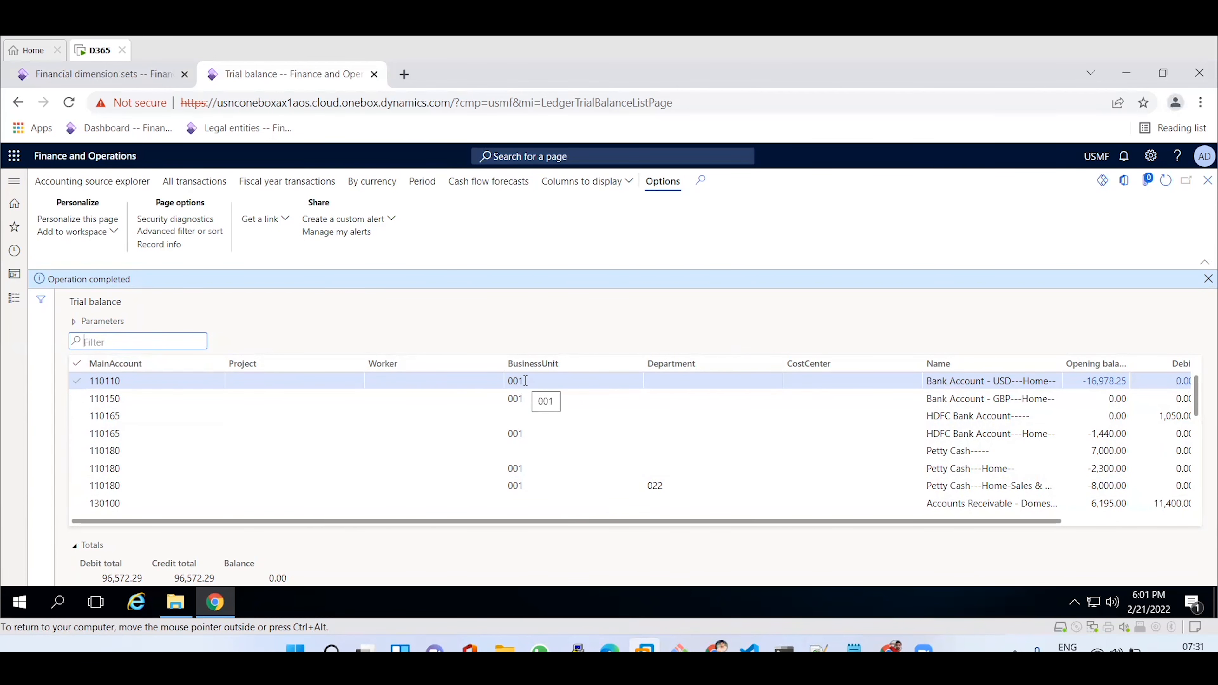
pyautogui.click(658, 487)
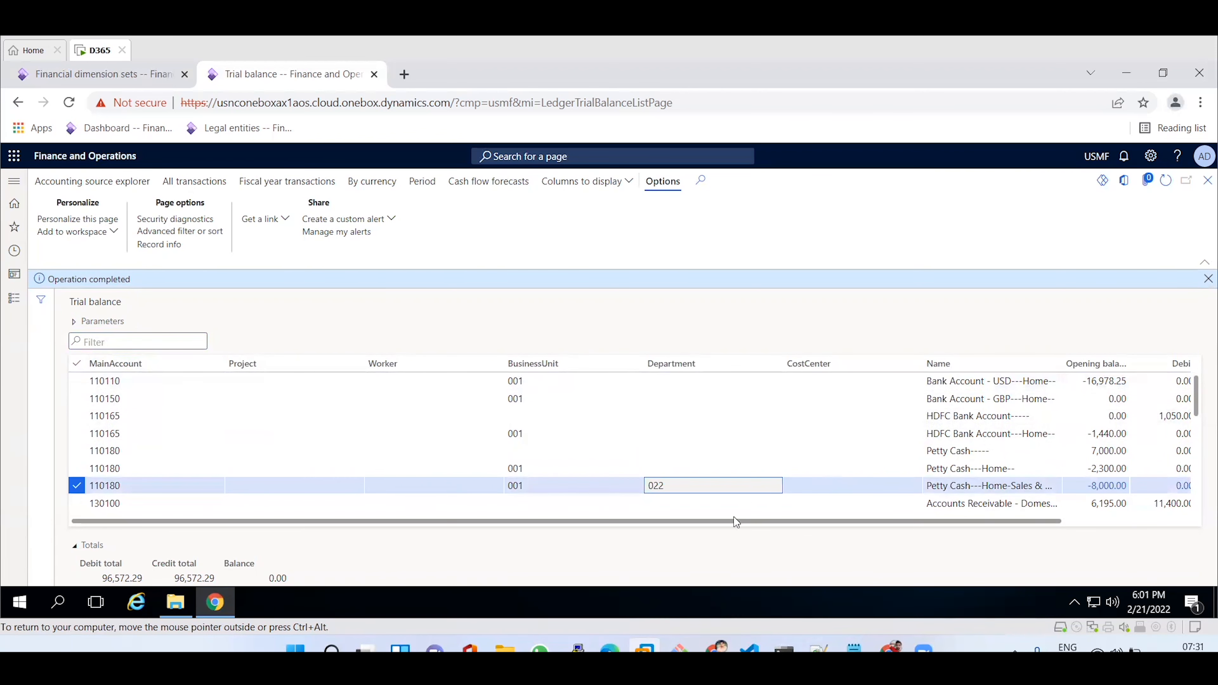
pyautogui.moveTo(768, 523); pyautogui.dragTo(1037, 526)
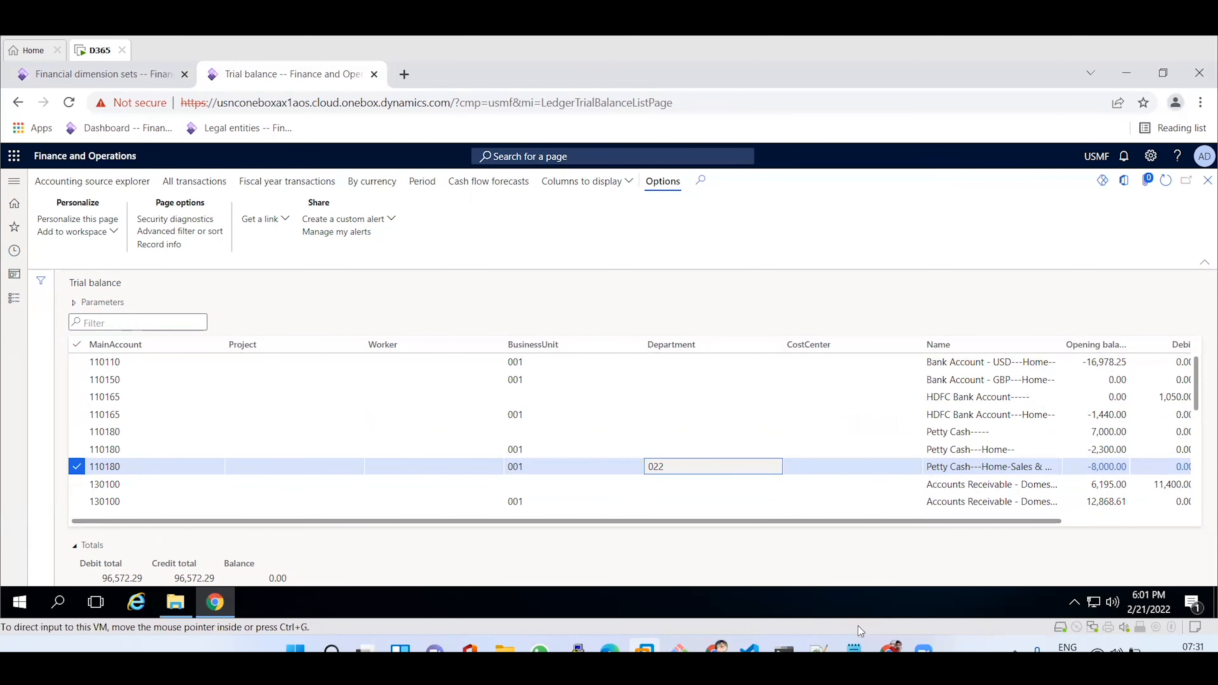
# - Switch to the Notepad notes on financial dimensions
pyautogui.click(853, 648)
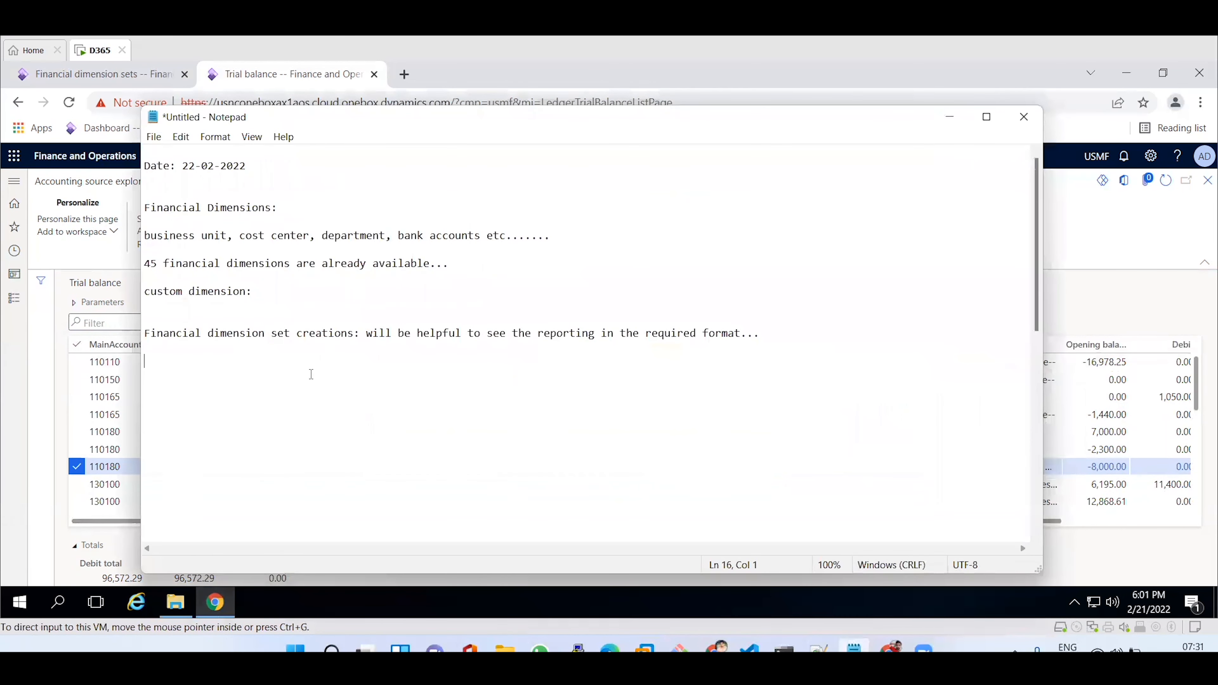